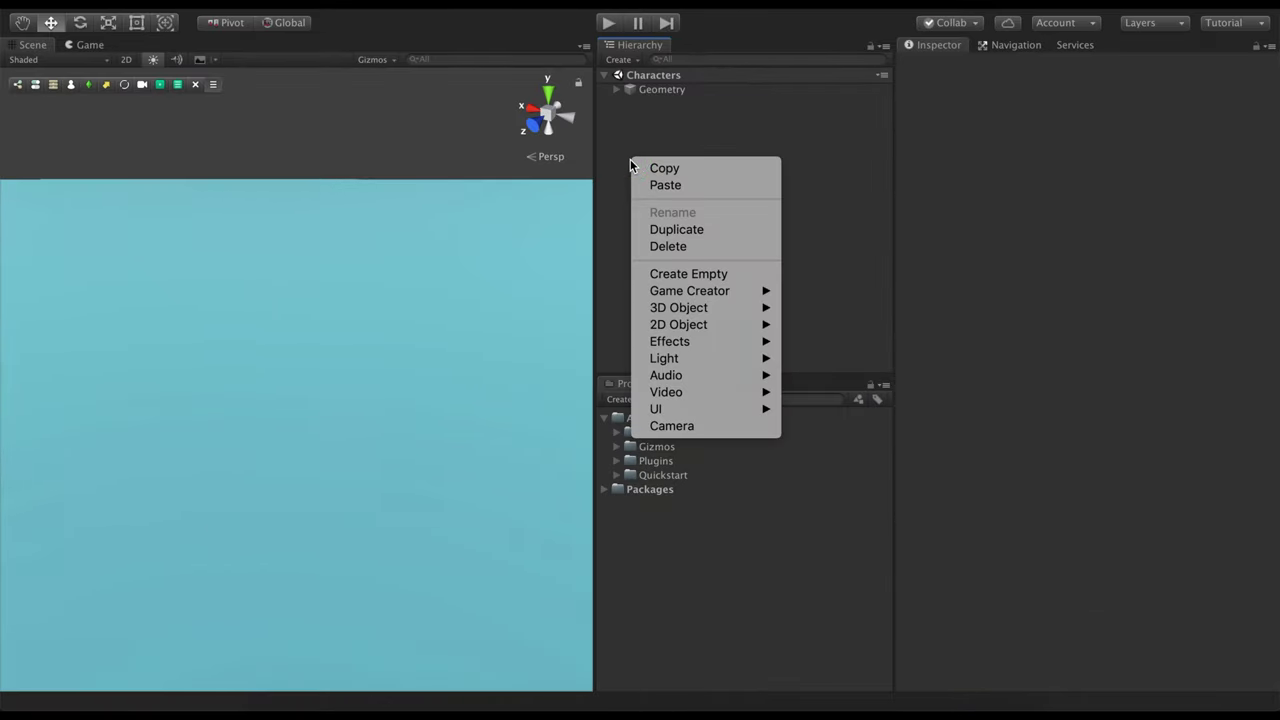
Add a Game Creator Character to the scene
mouse_move(768, 296)
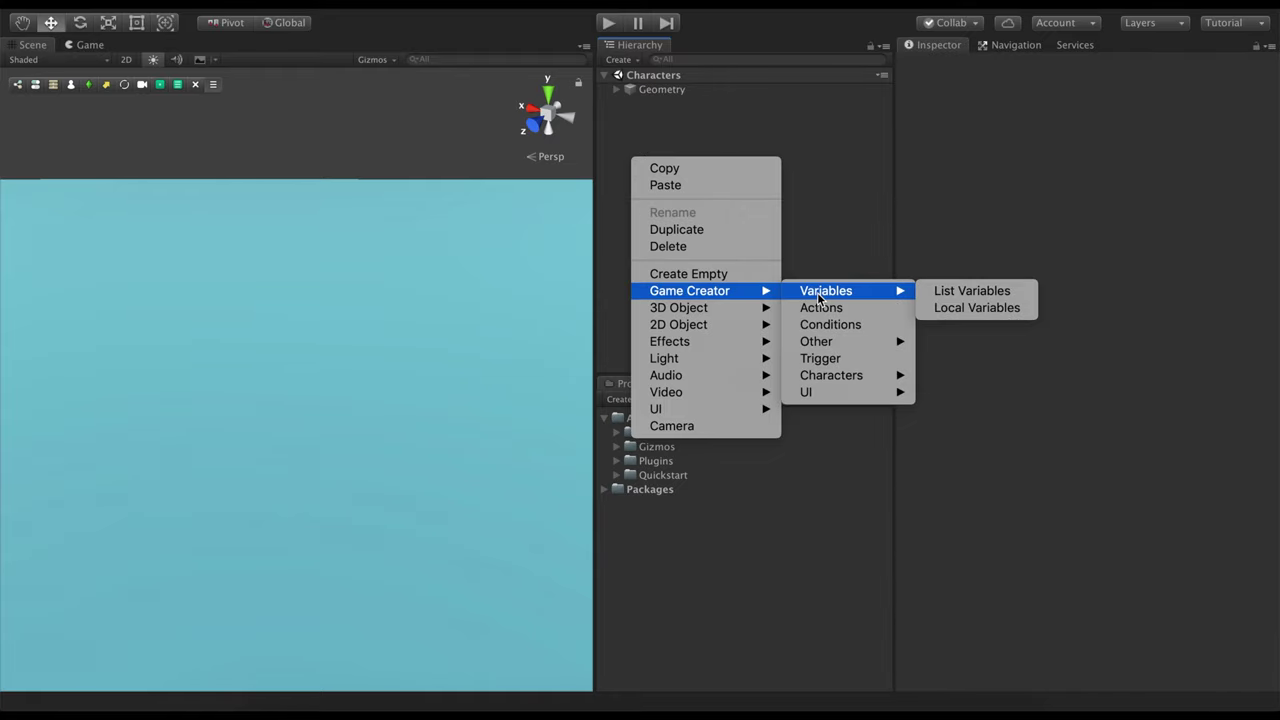
mouse_move(822, 378)
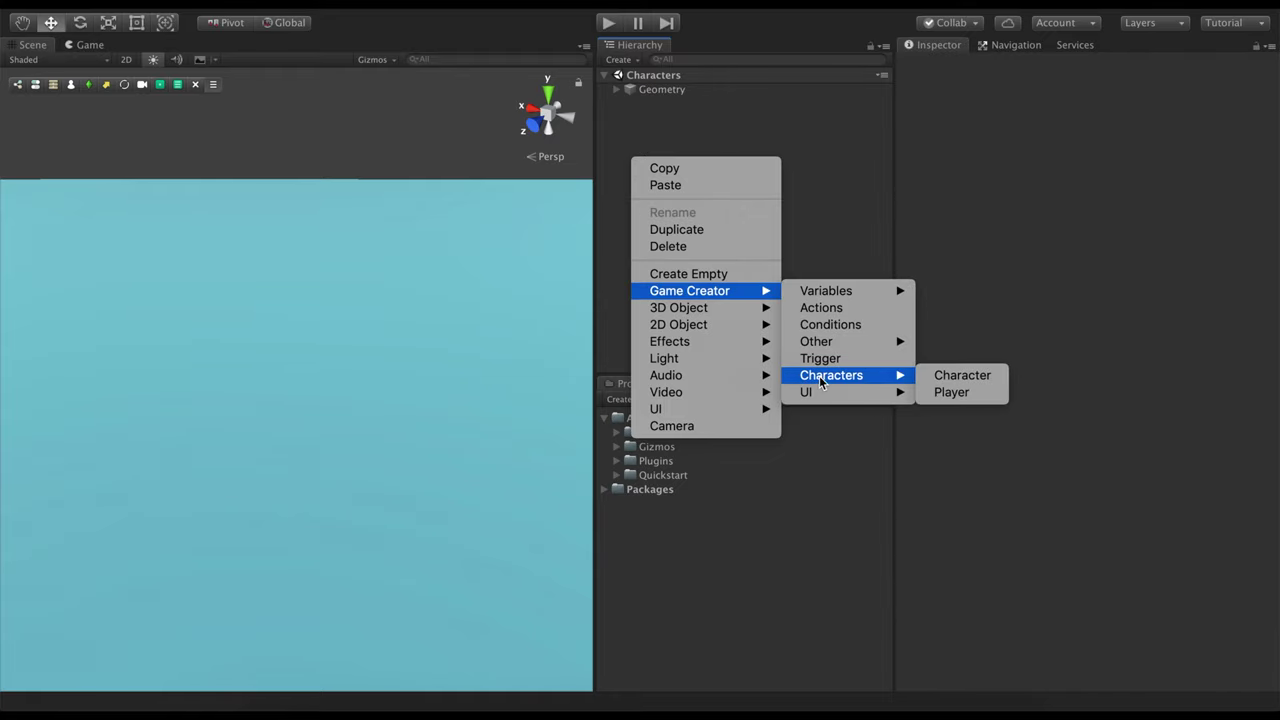
click(953, 378)
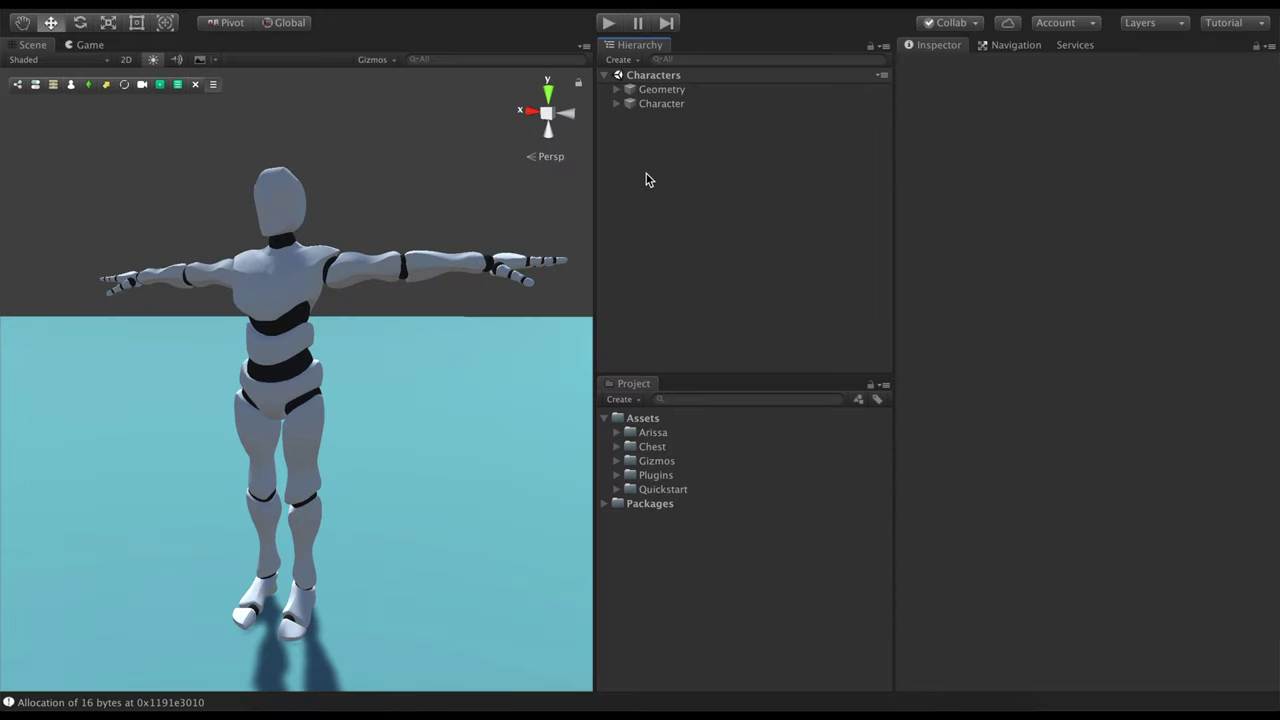
Replace the Character's default 3D model with the Arissa model from the Arissa assets folder
click(652, 103)
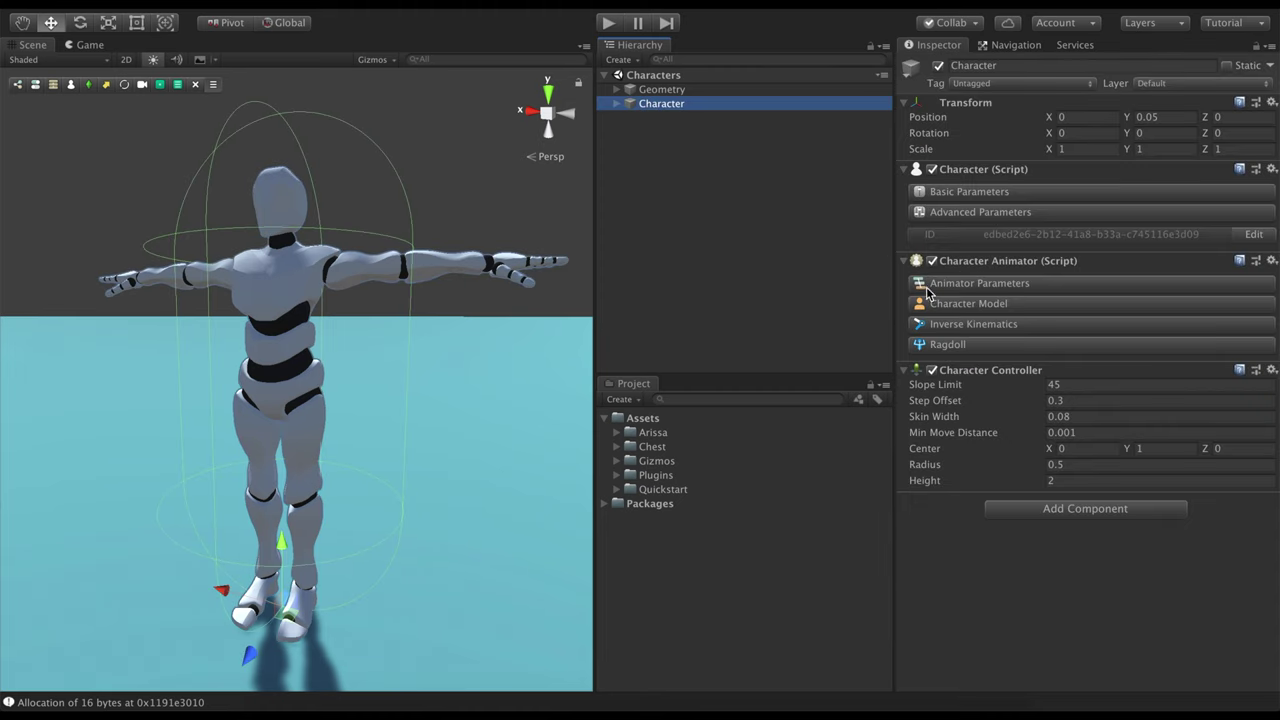
click(955, 305)
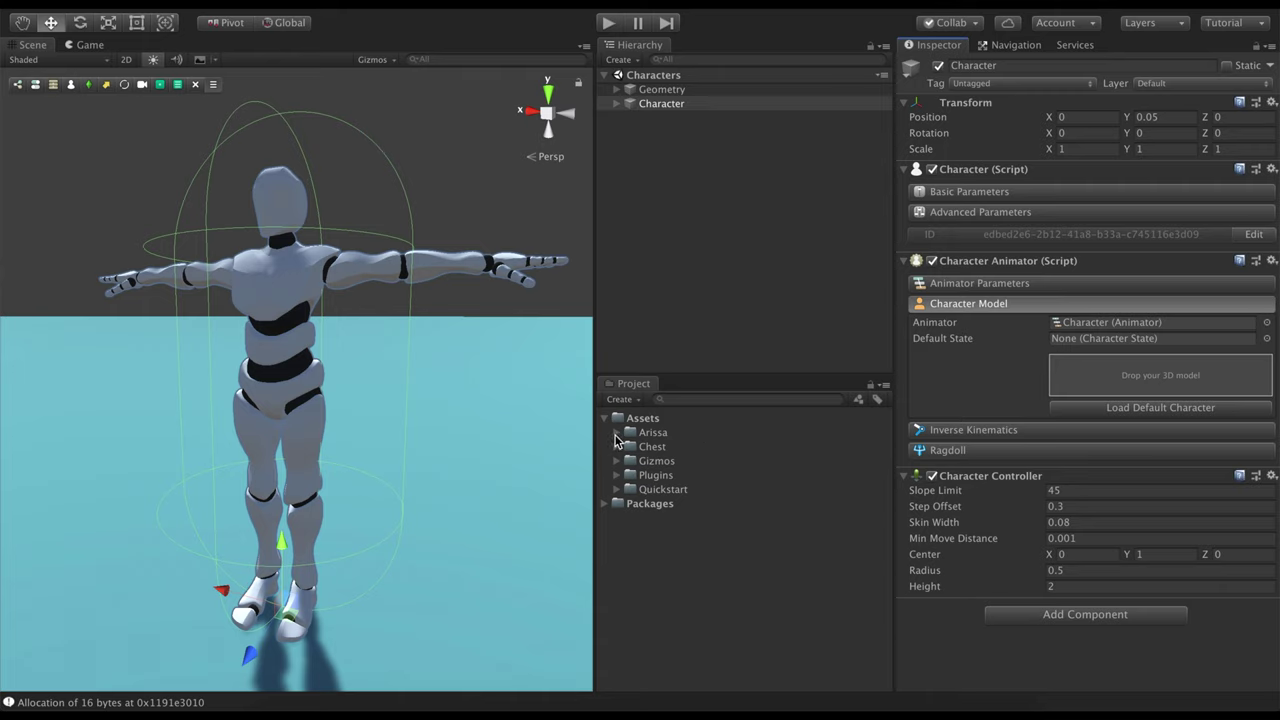
click(616, 432)
click(662, 447)
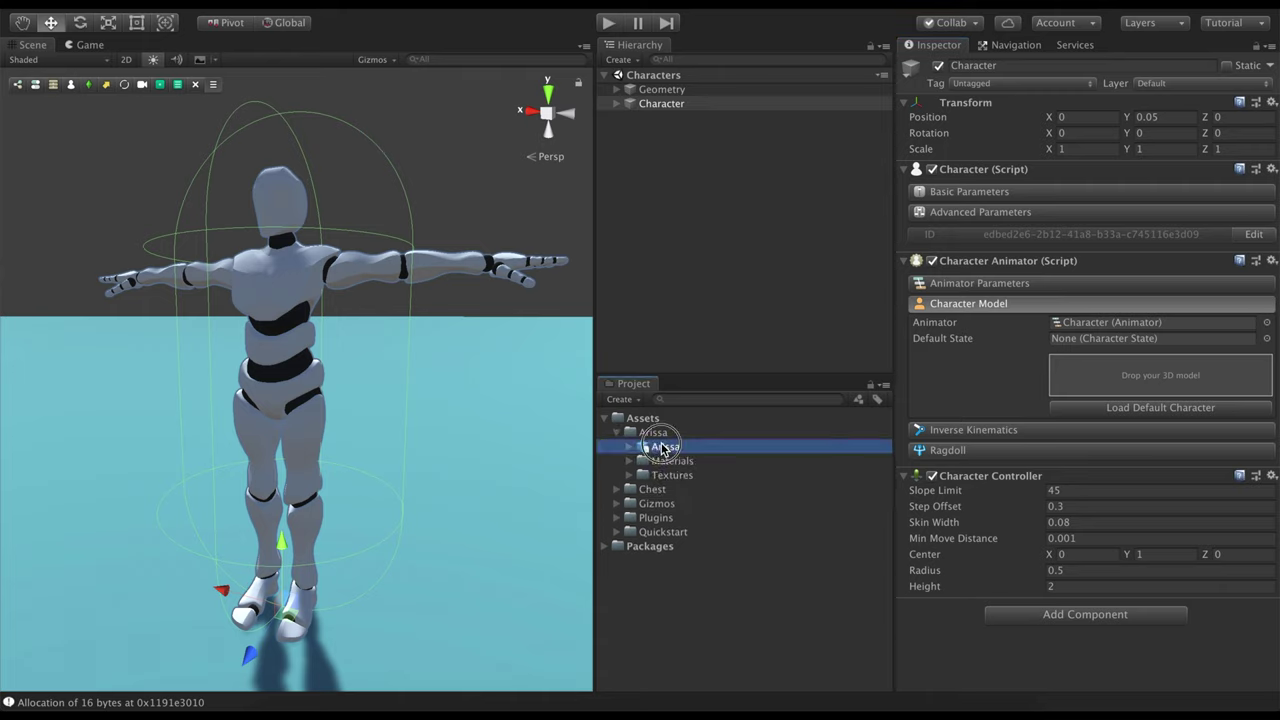
drag(662, 447, 1088, 390)
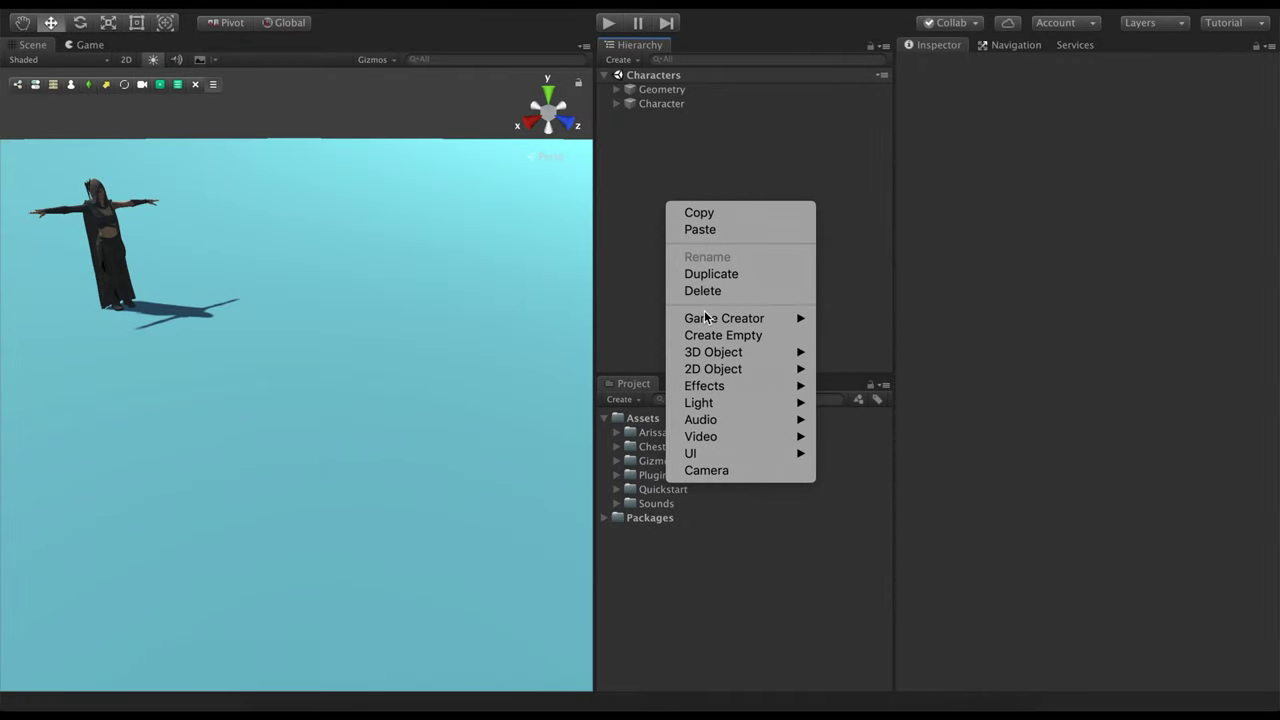
Add a cube to the scene and move it to about X 0.193, Y 0.837, Z 5.07
mouse_move(710, 354)
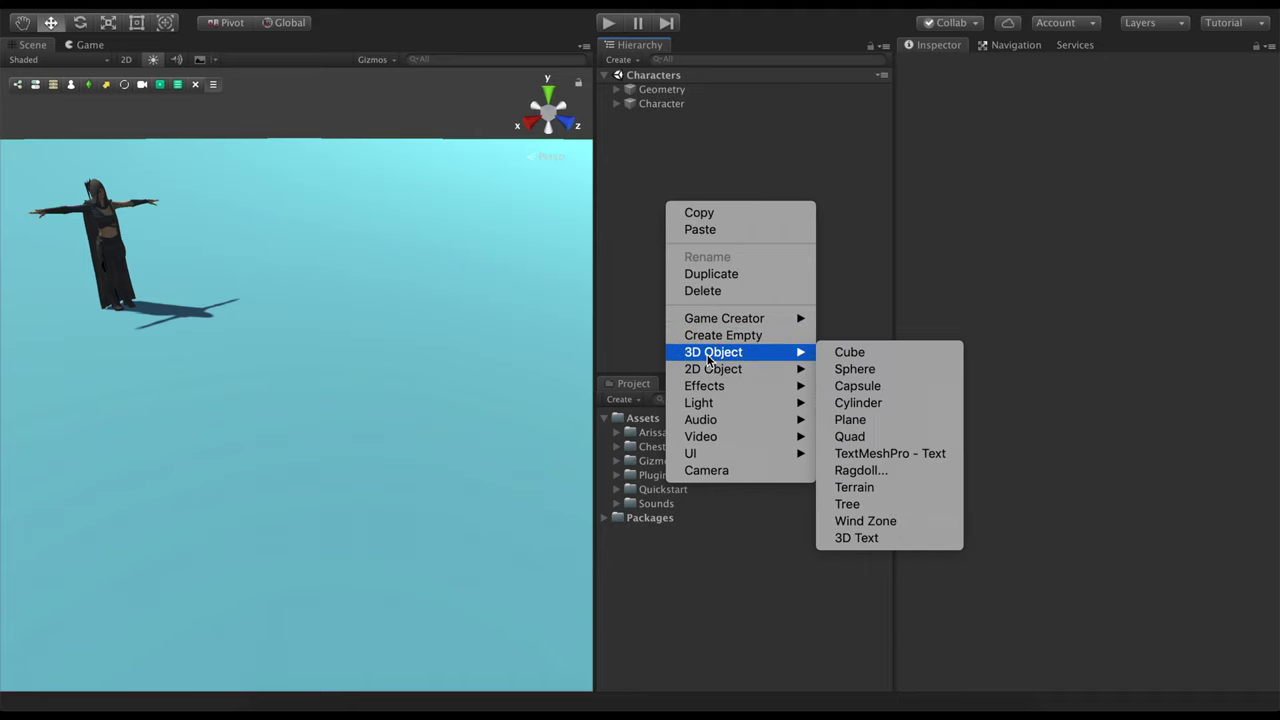
click(848, 352)
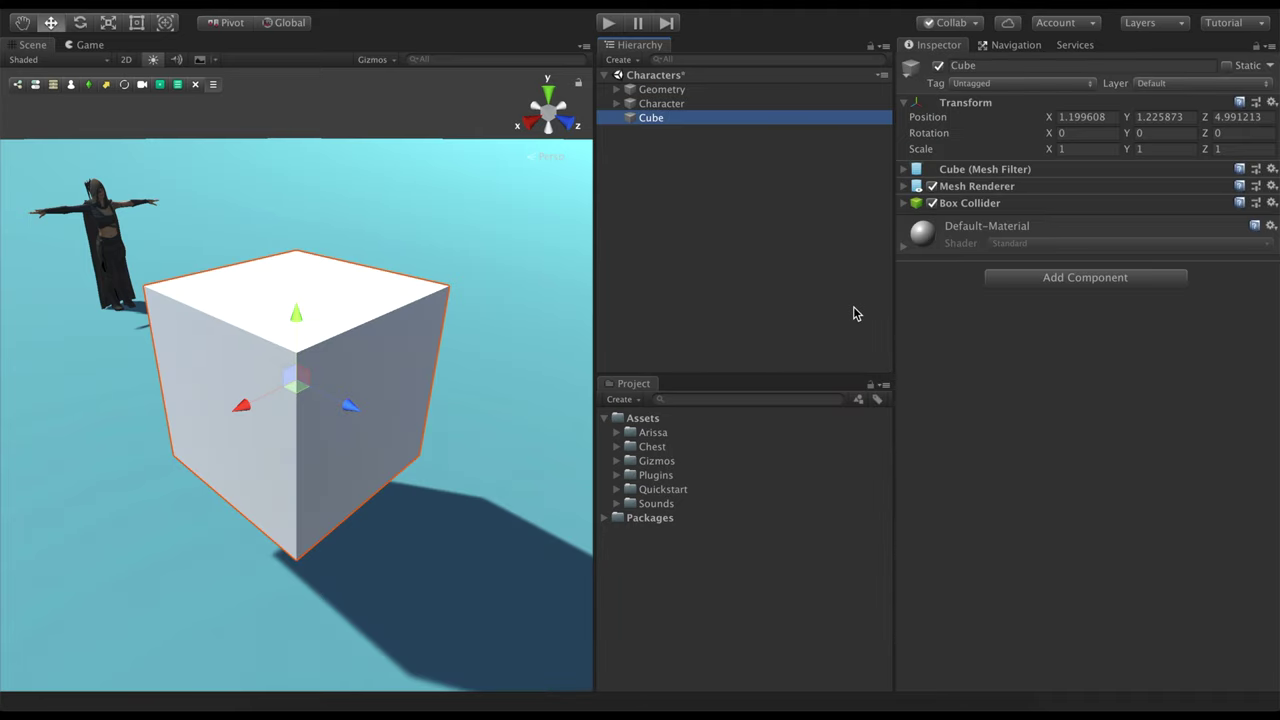
drag(297, 316, 297, 378)
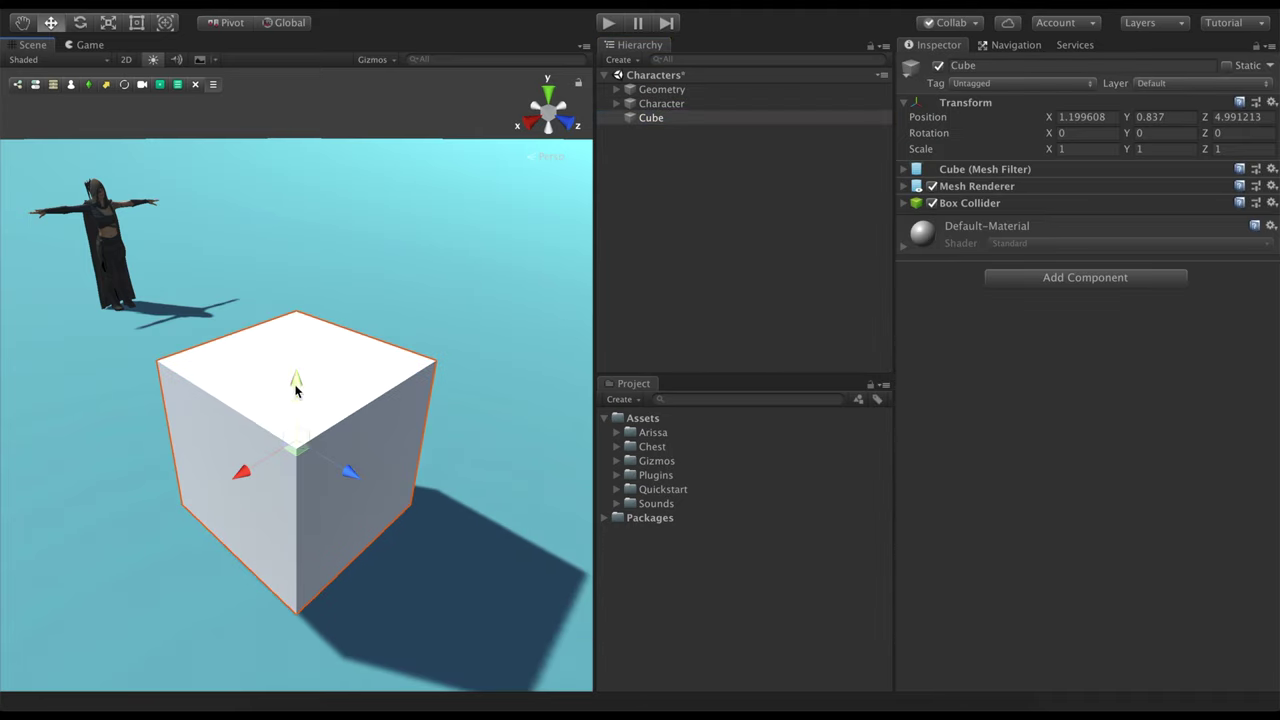
drag(296, 441, 408, 390)
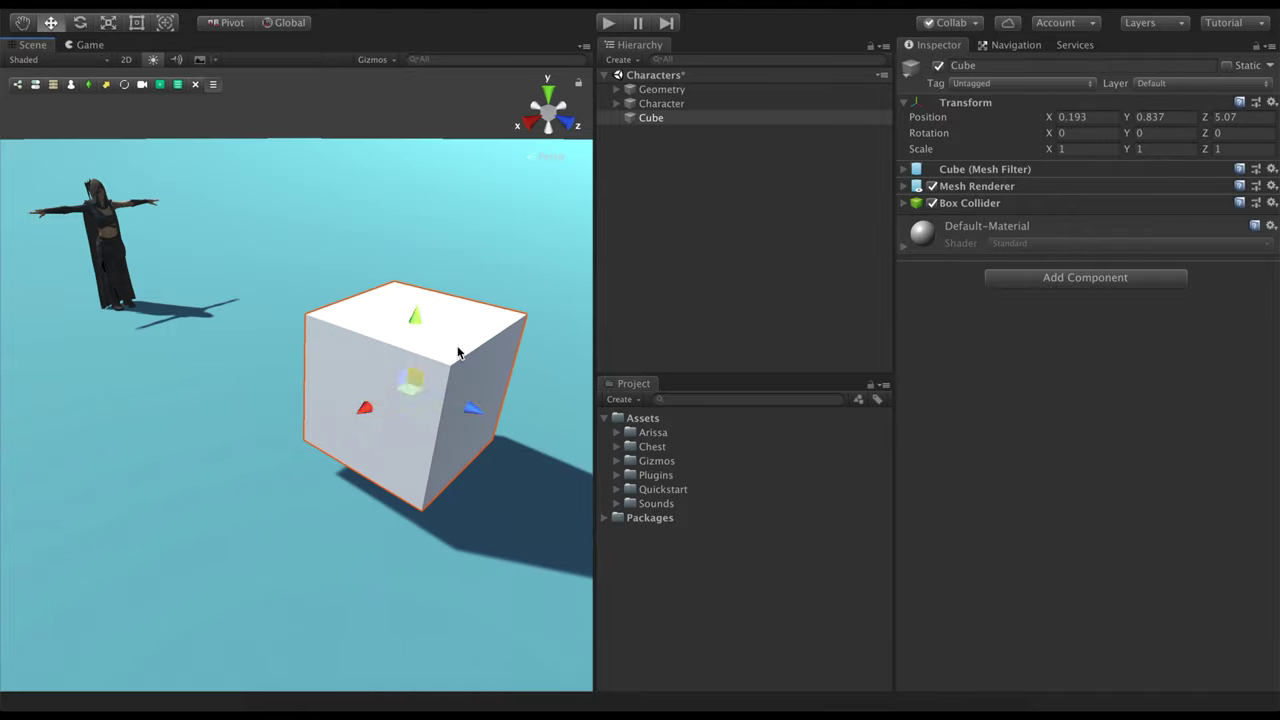
Add a Trigger component to the cube and set its event to On Mouse Left Click
click(1036, 276)
text(trigg)
key(Return)
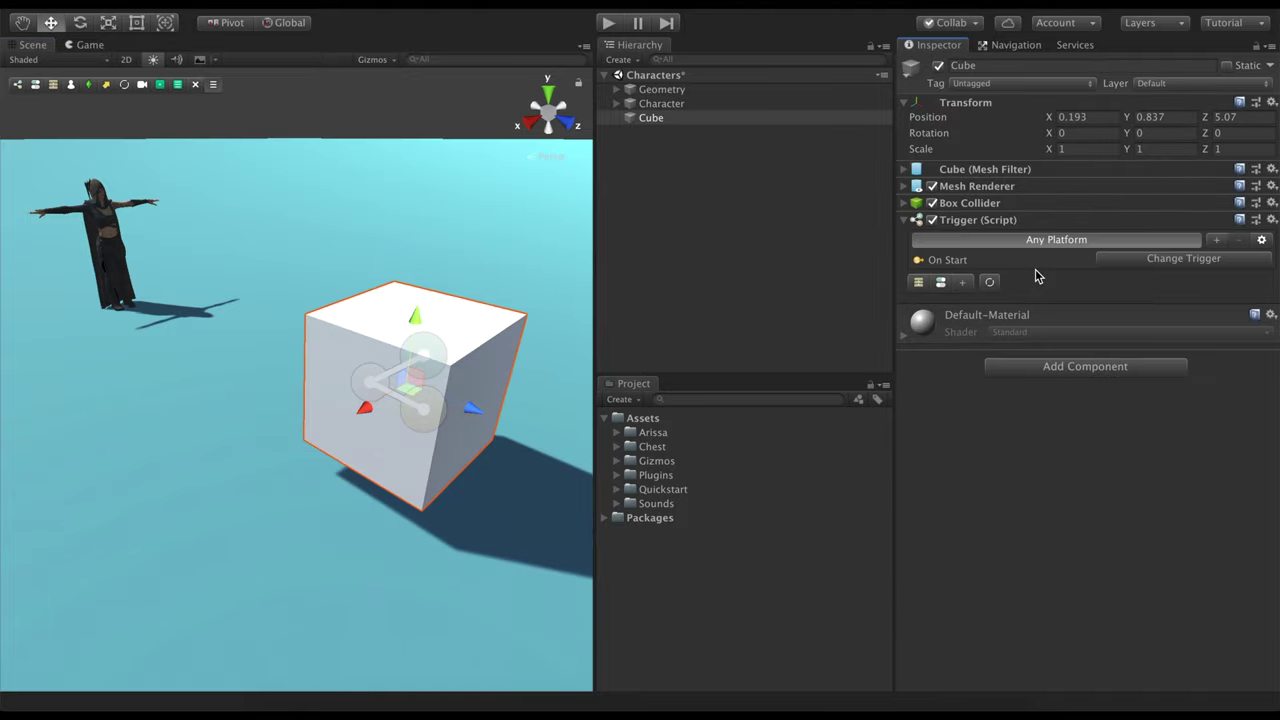
click(1124, 264)
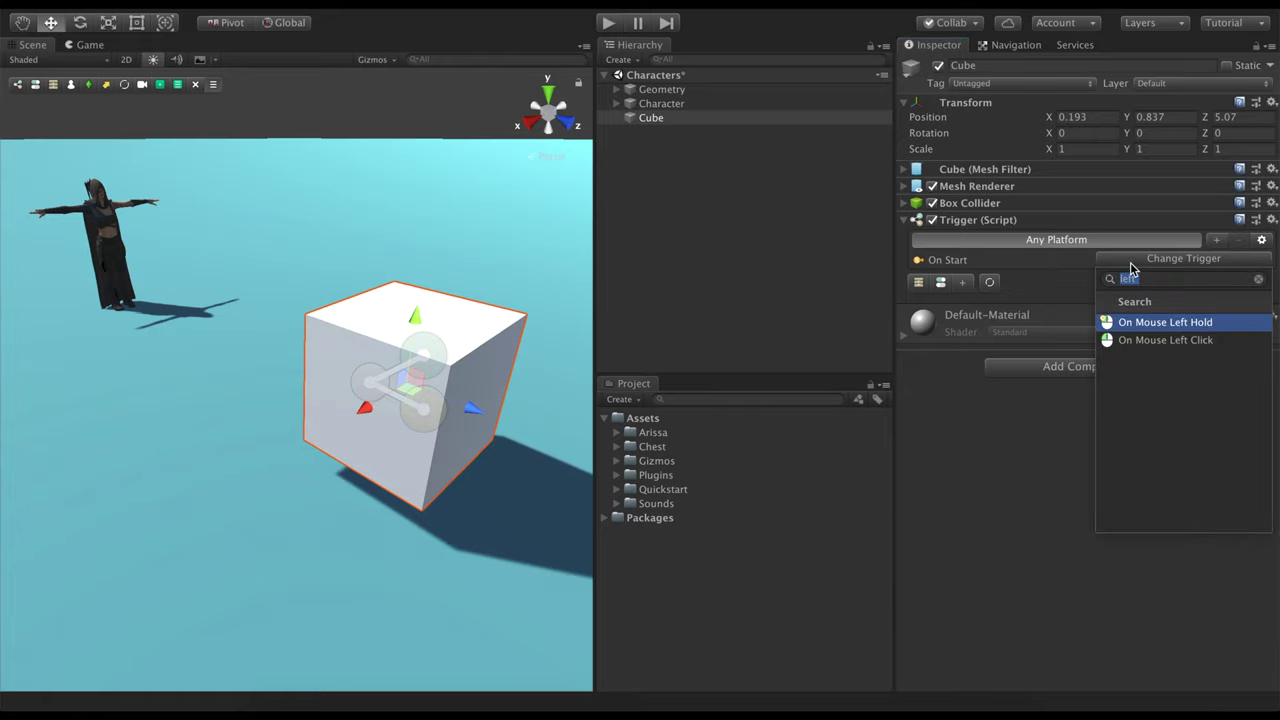
text(left cl)
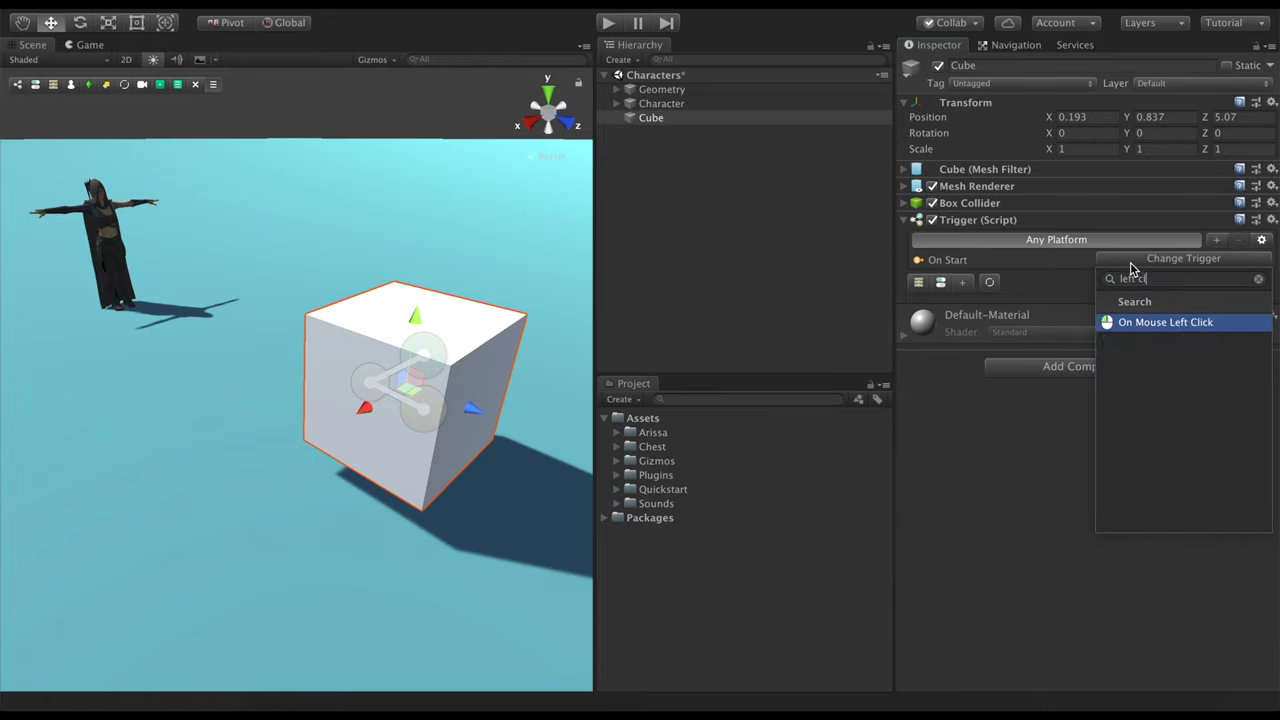
click(1149, 322)
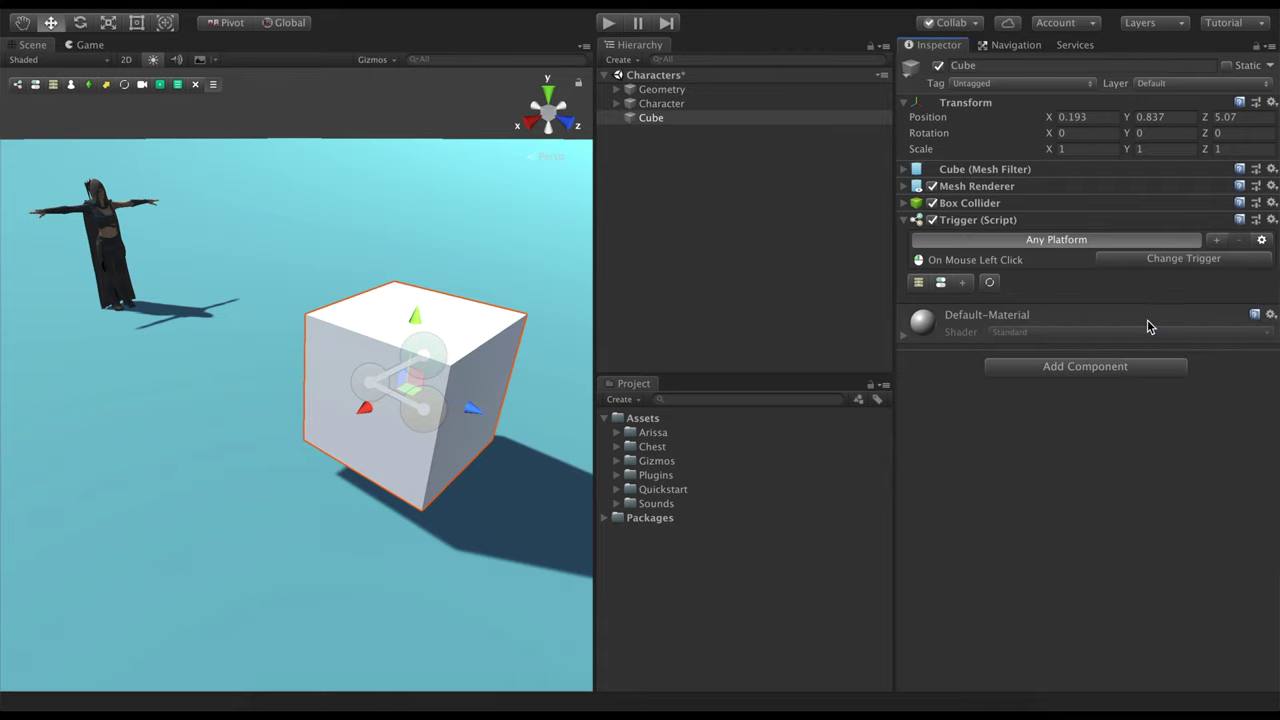
Create an Actions object for the cube's trigger and add a Play Sound action to it
click(918, 282)
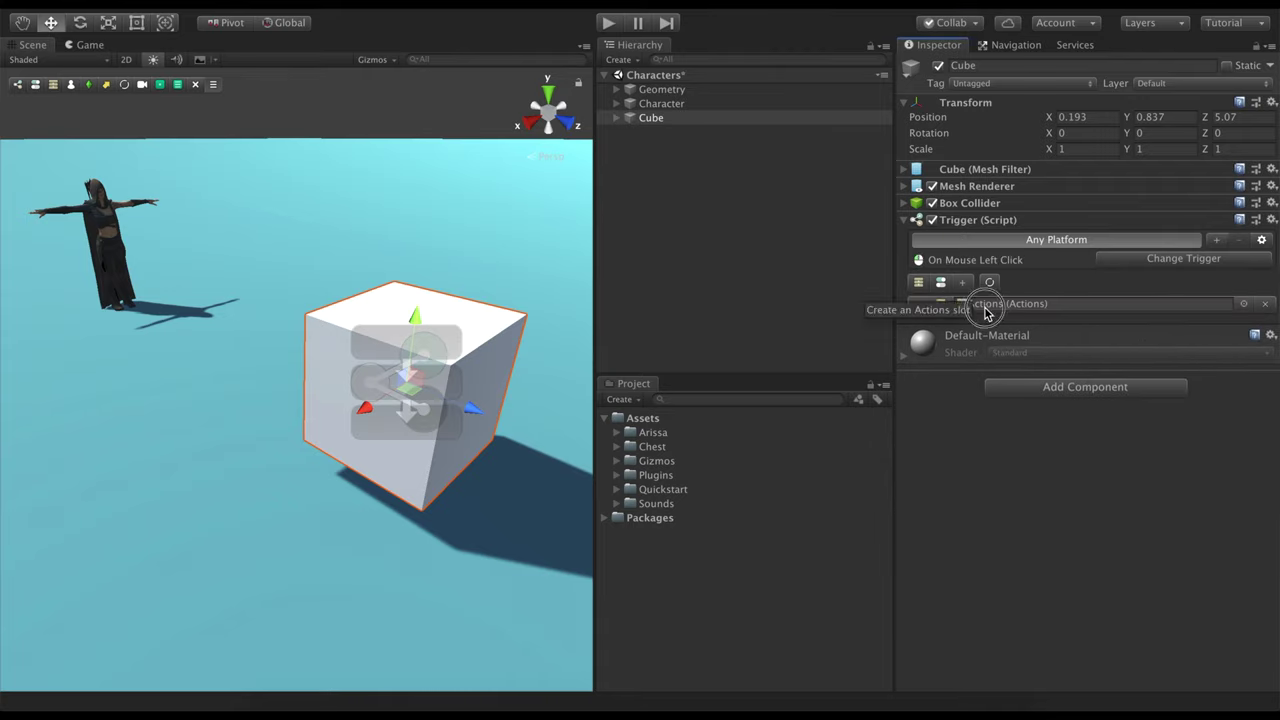
click(988, 313)
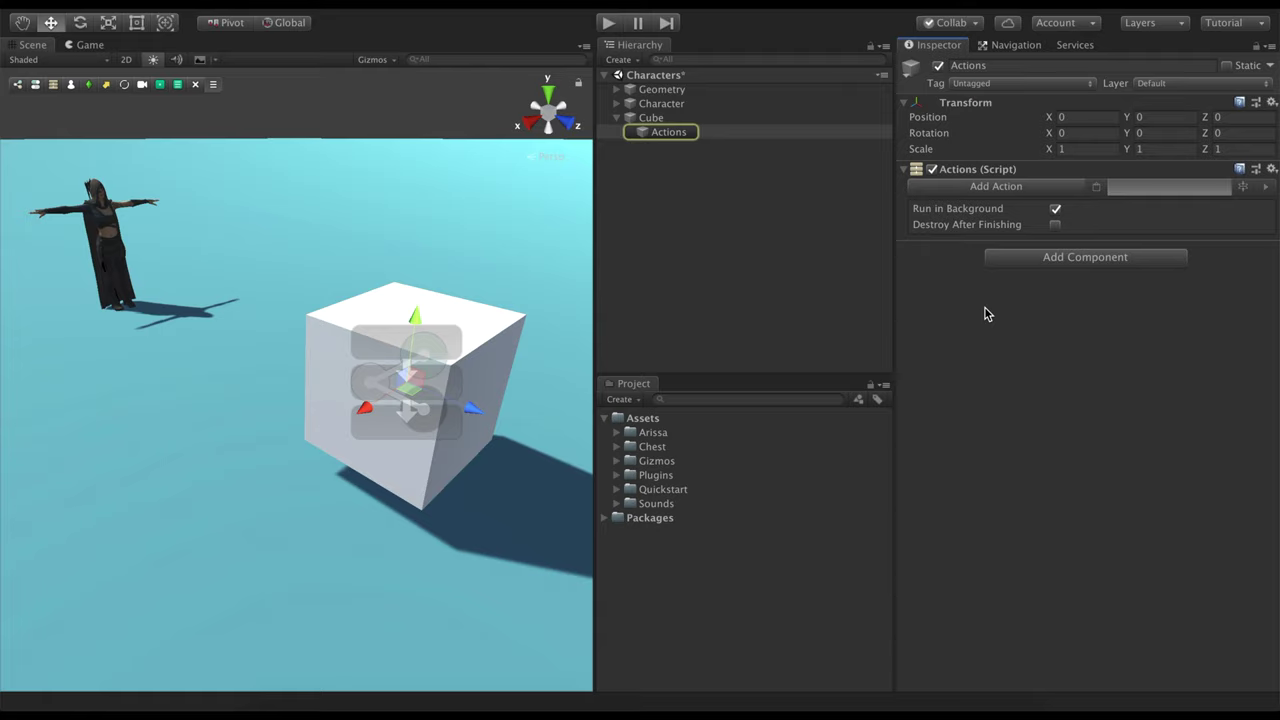
click(986, 187)
text(play so)
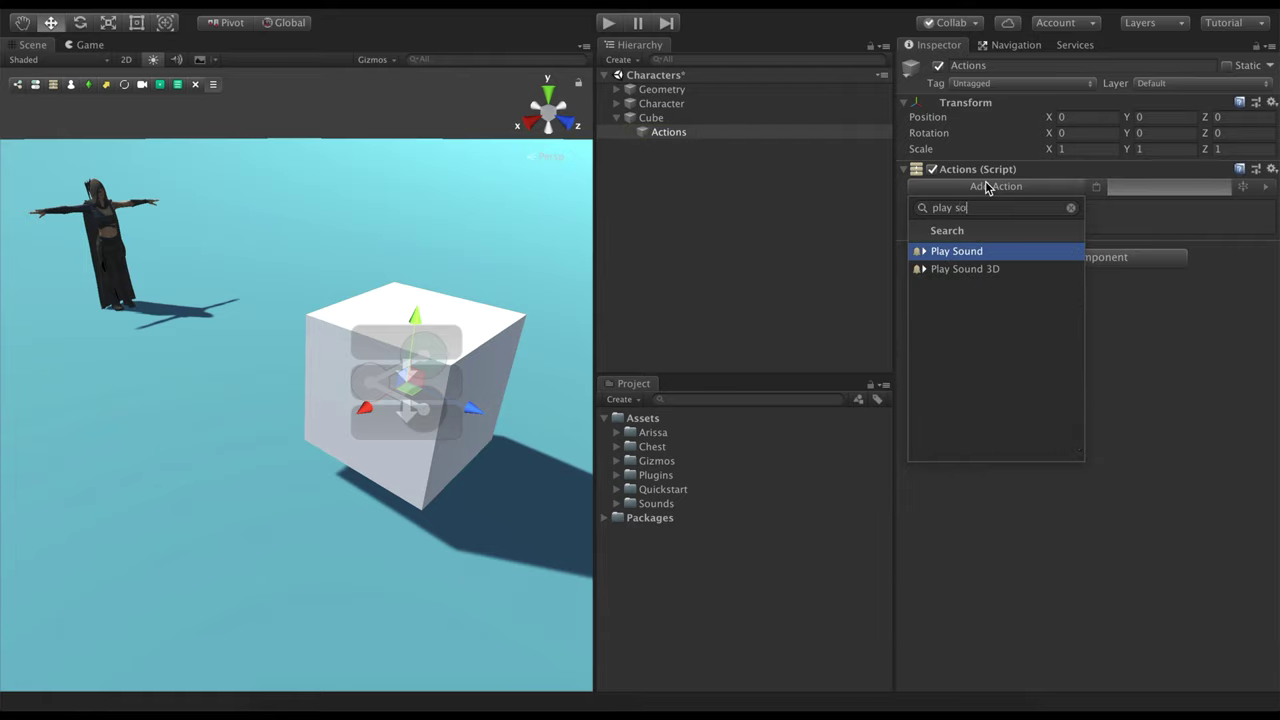
key(Return)
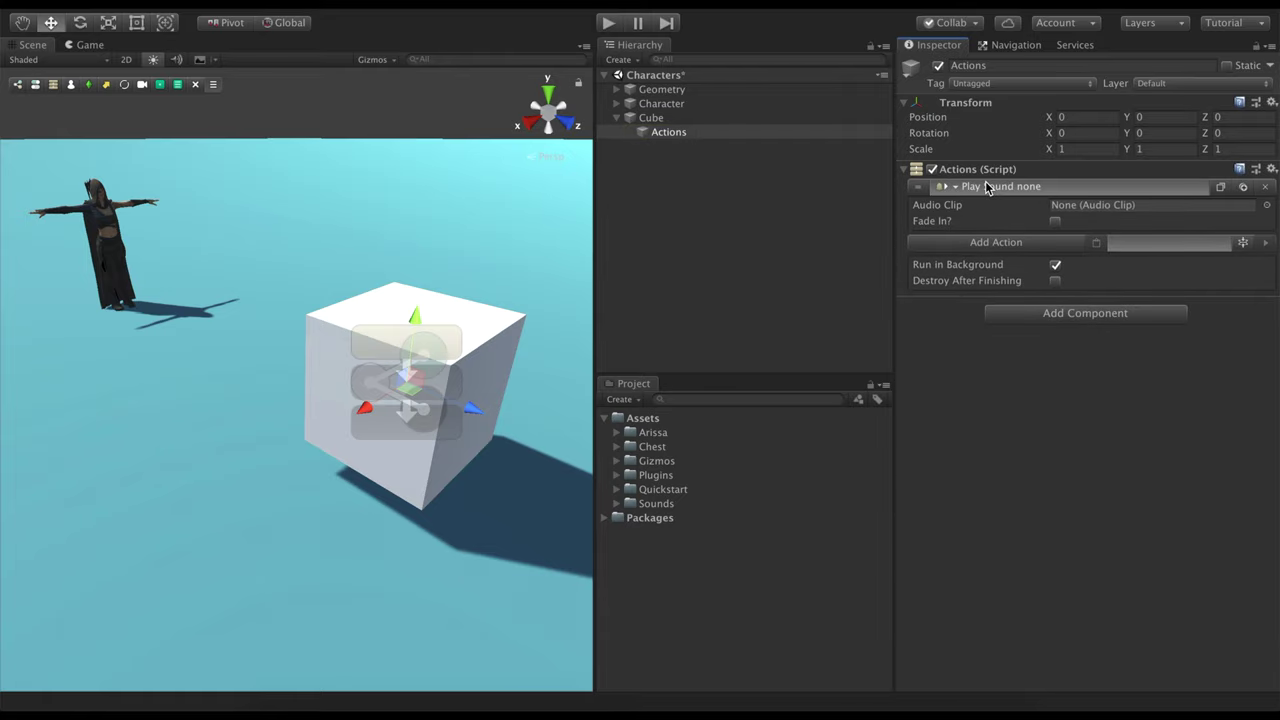
Assign the Alert sound as the Play Sound action's audio clip and collapse the action
click(618, 505)
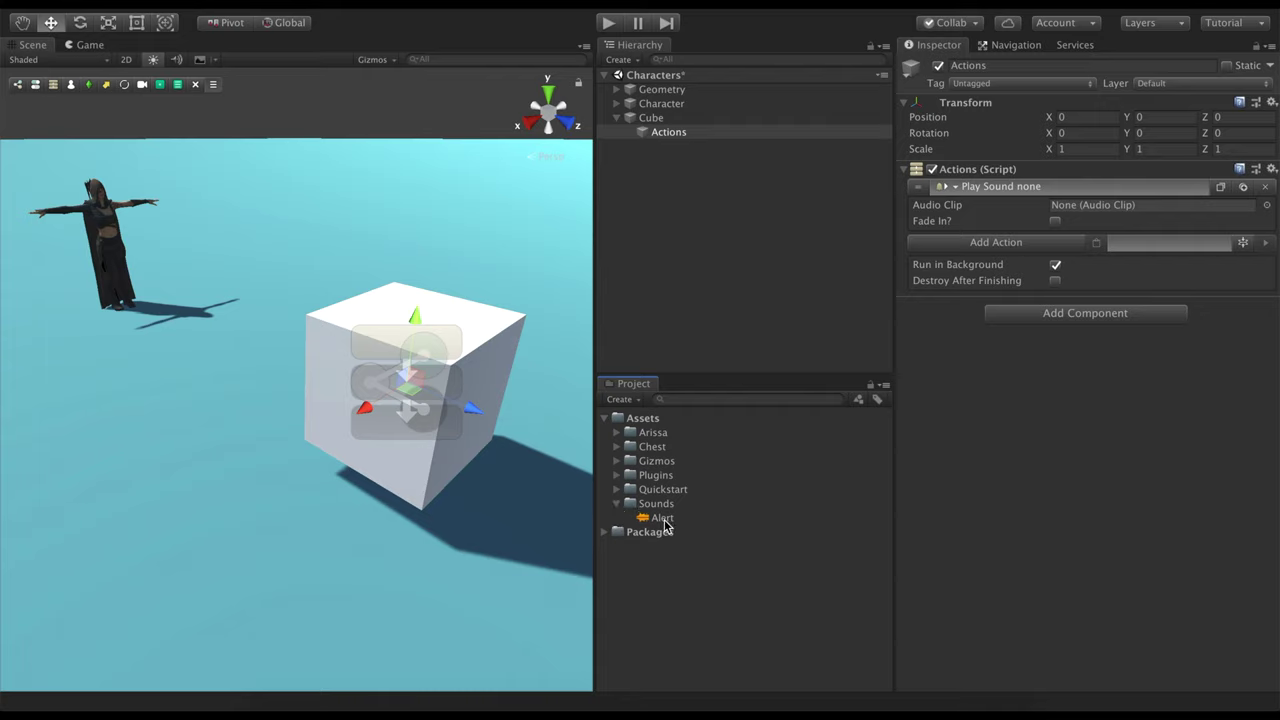
click(663, 519)
drag(664, 524, 1120, 205)
click(1117, 194)
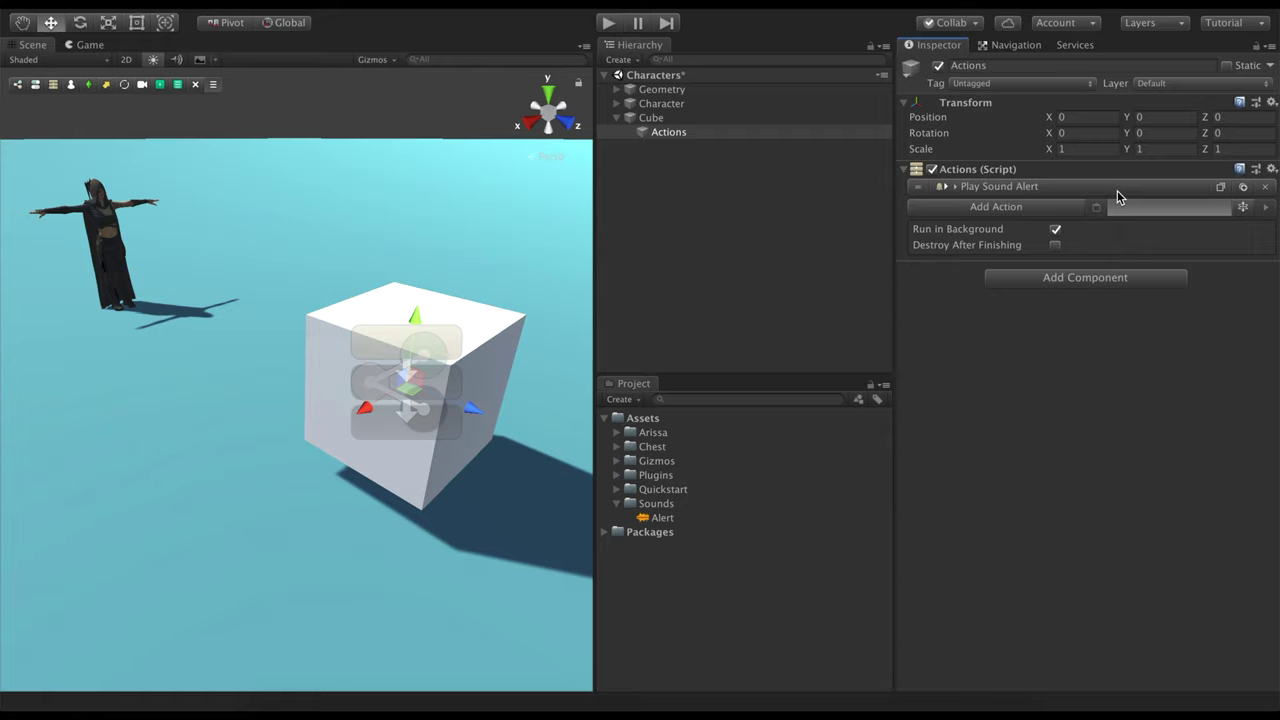
Add a Move Character action that targets the scene's Character and moves it to a Marker
click(1058, 208)
key(BackSpace)
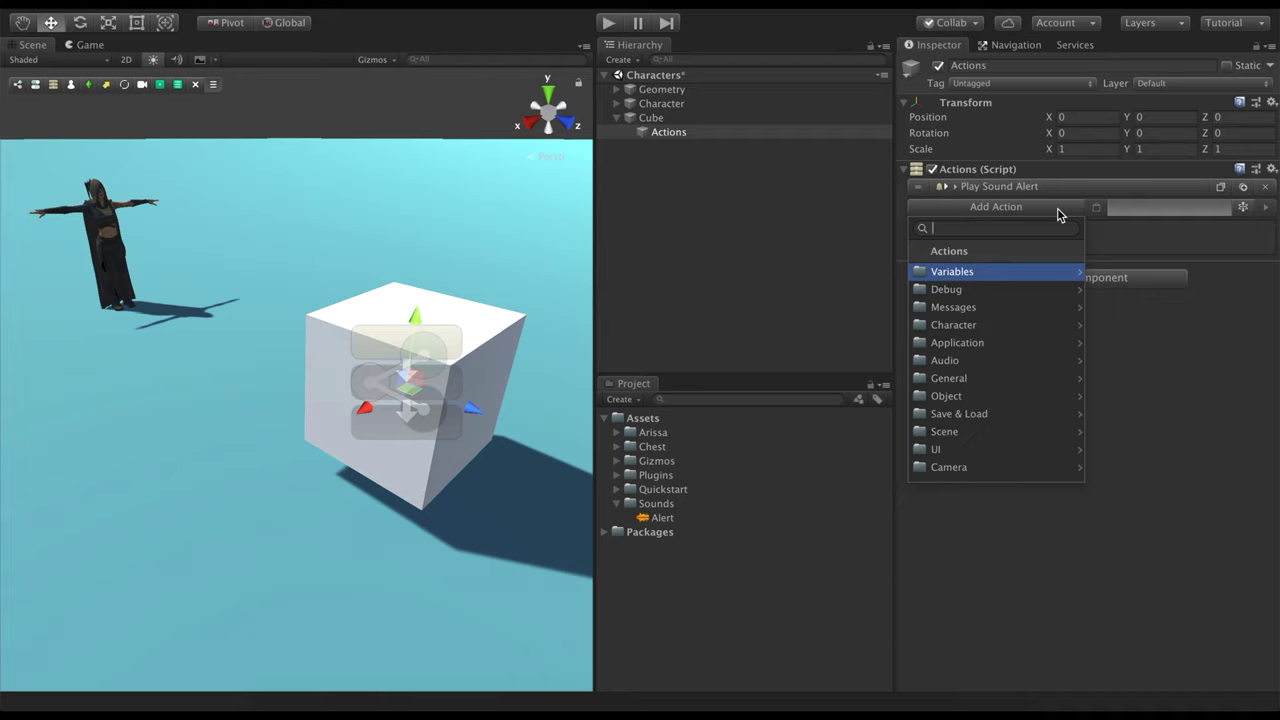
text(move ch)
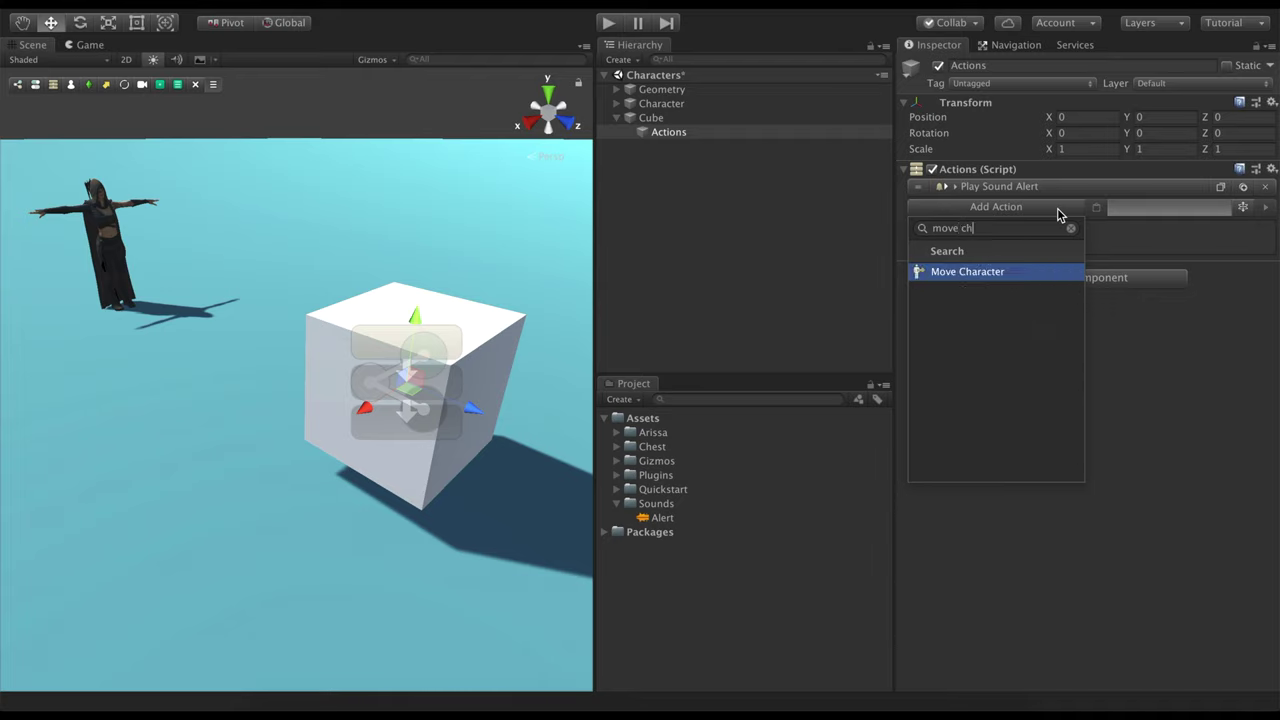
click(1026, 271)
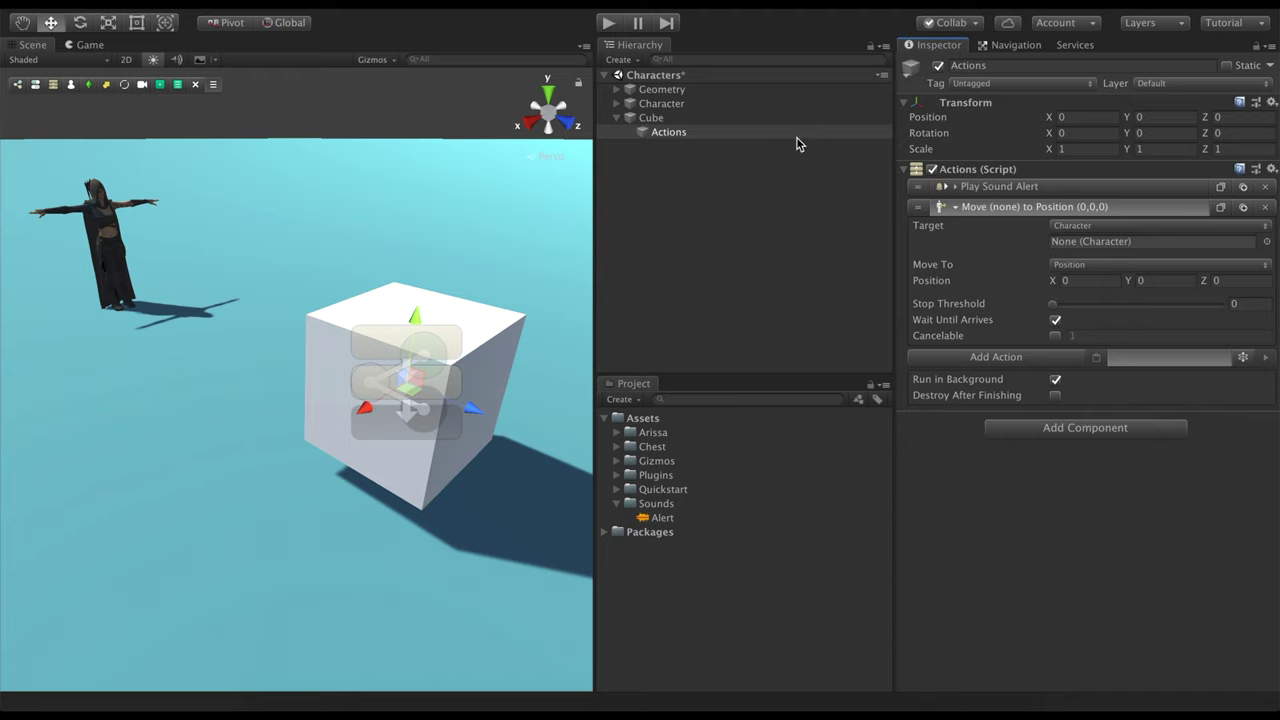
drag(723, 103, 1070, 240)
click(1076, 265)
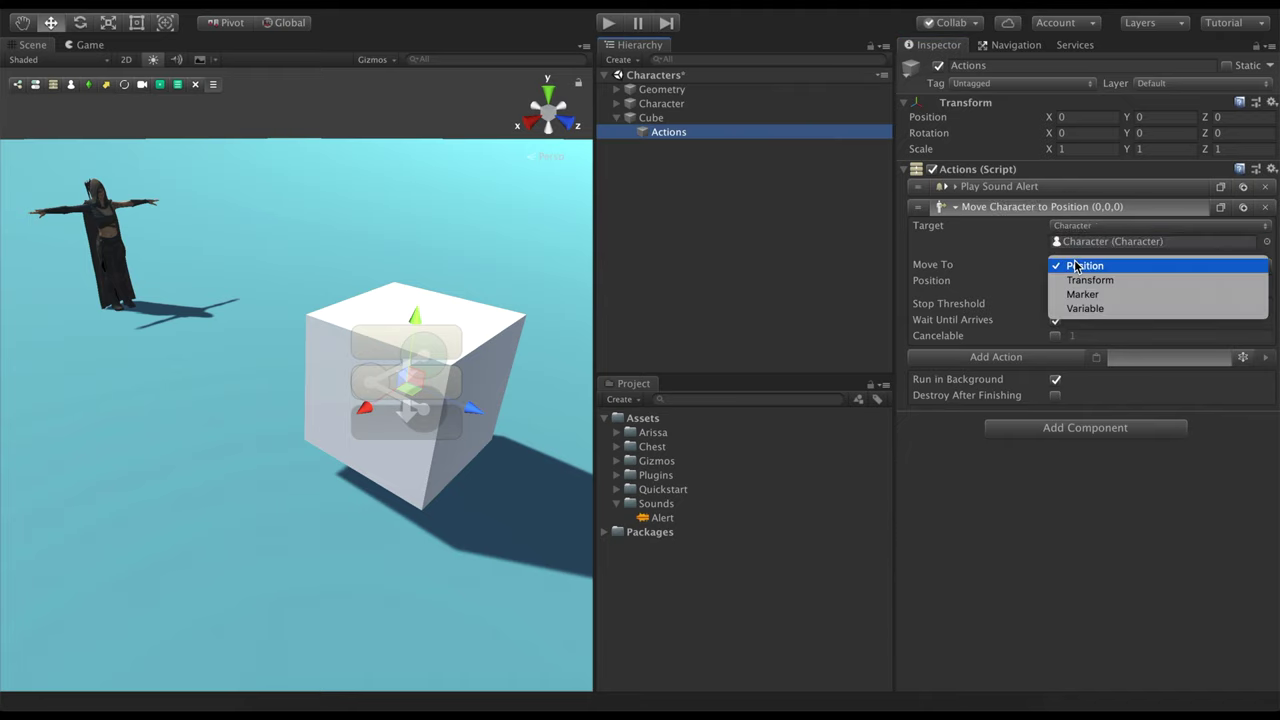
click(1175, 295)
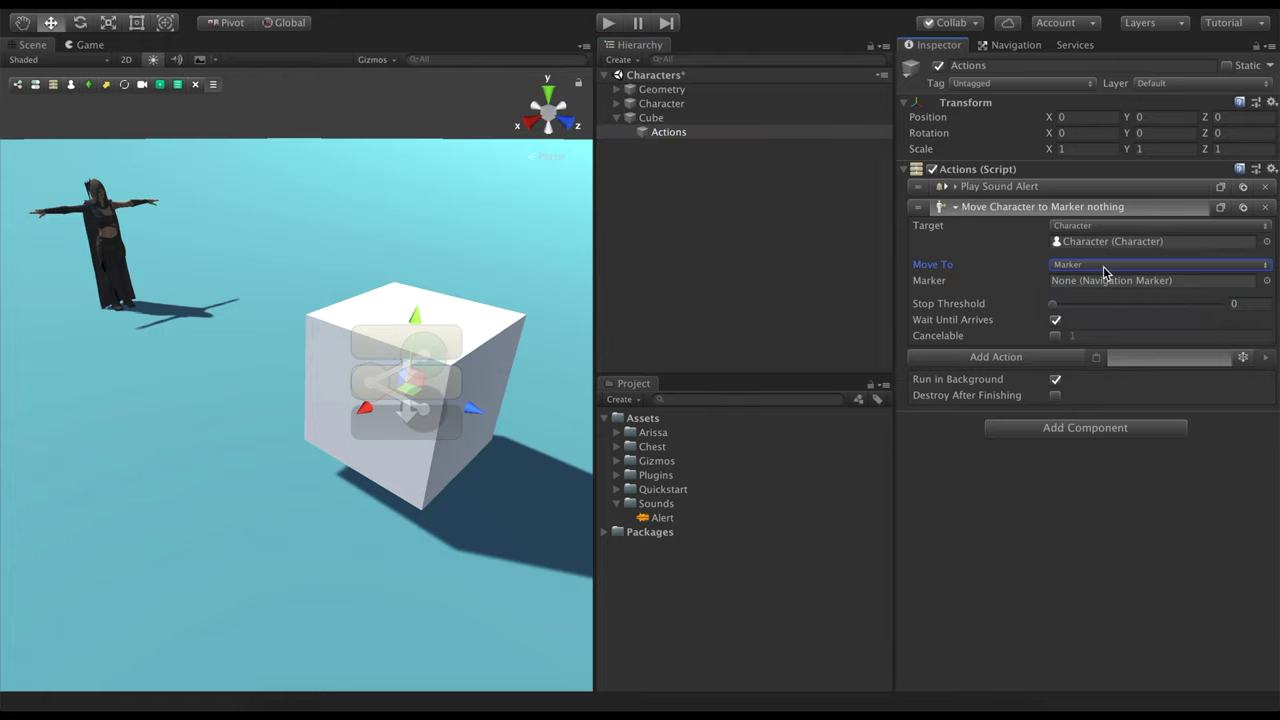
Place a navigation marker beside the cube at about X 0.426, Z 3.763 and assign it as the Move Character action's destination
click(676, 228)
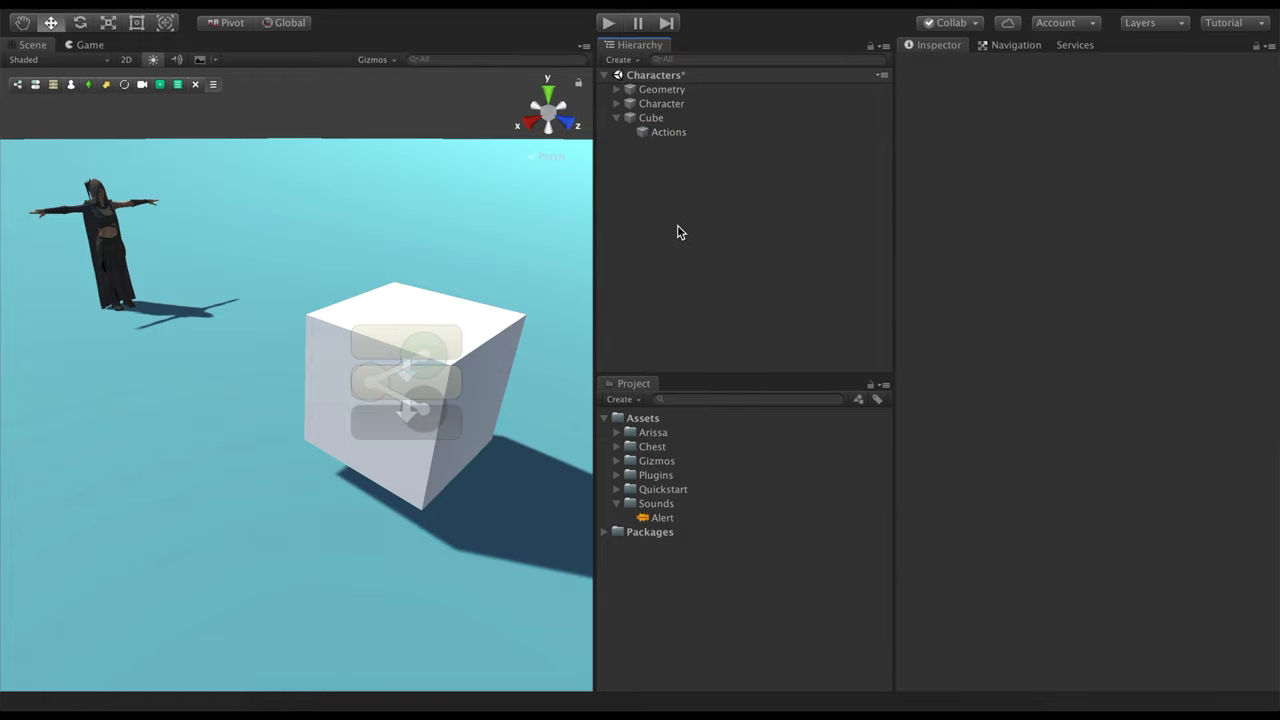
click(109, 87)
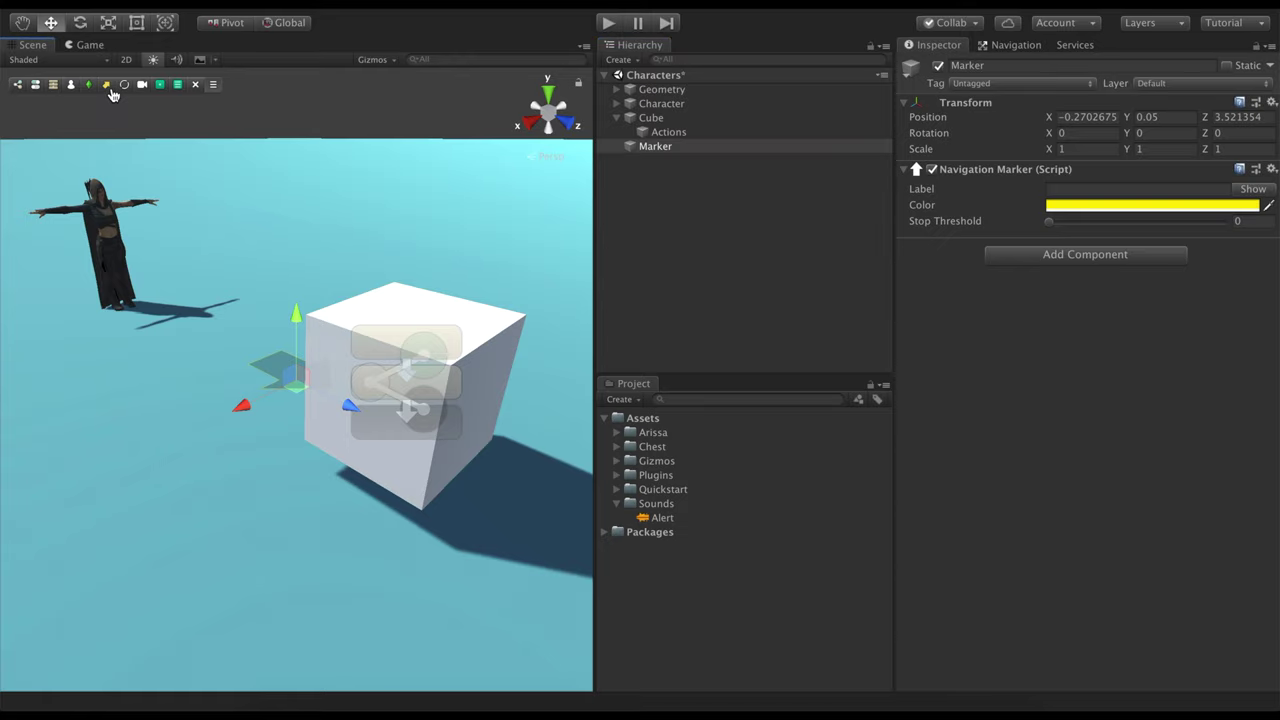
drag(286, 391, 262, 432)
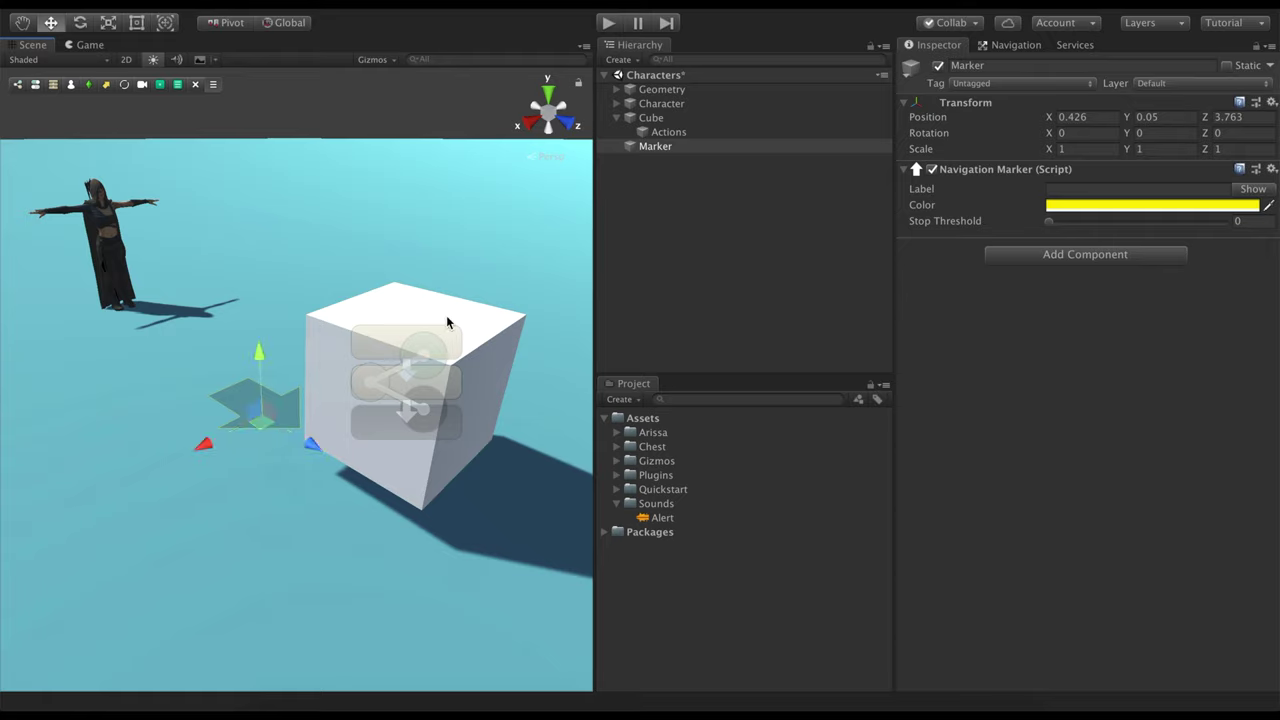
click(651, 138)
drag(655, 146, 1074, 283)
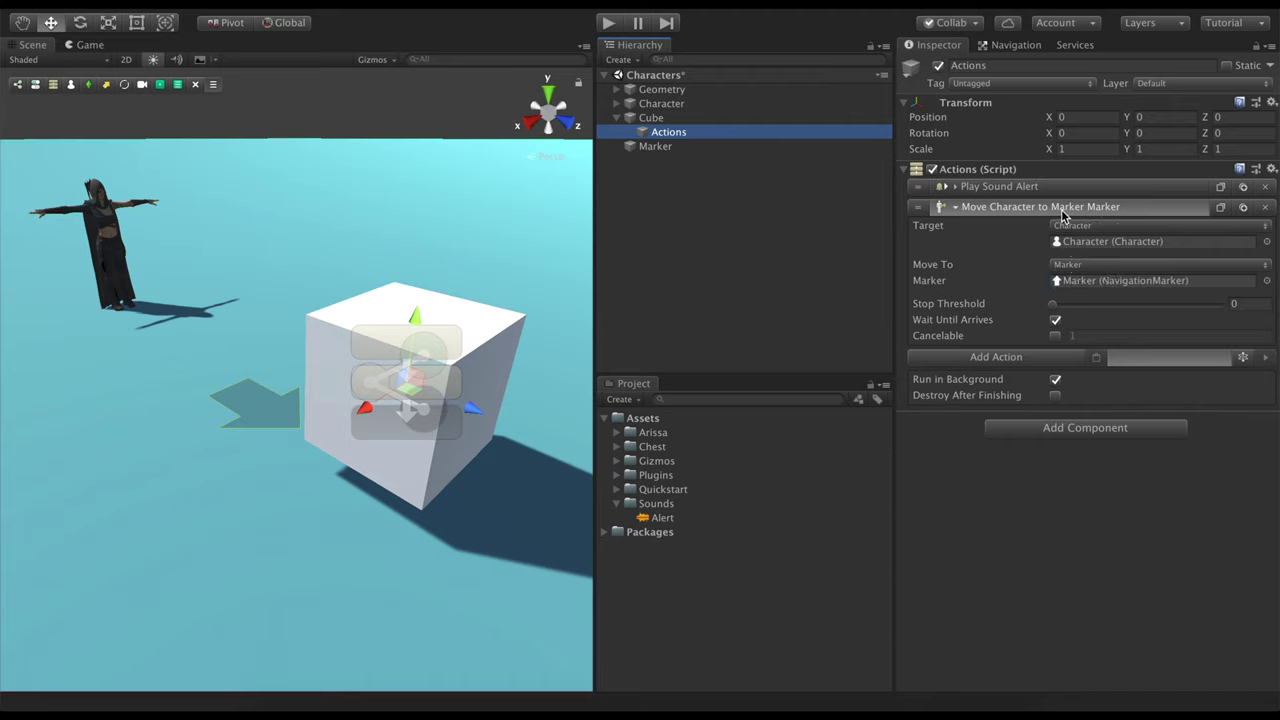
Run the scene and activate the cube's trigger to test the sound and the character's movement
click(607, 23)
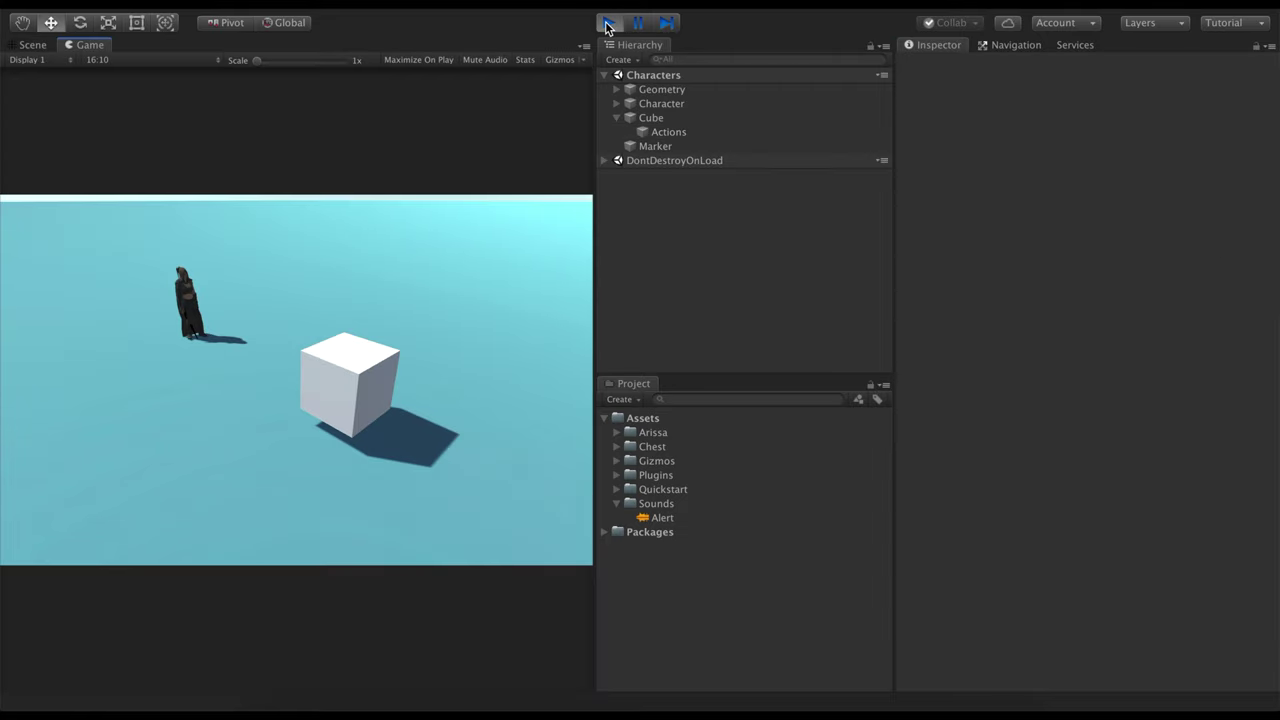
click(361, 372)
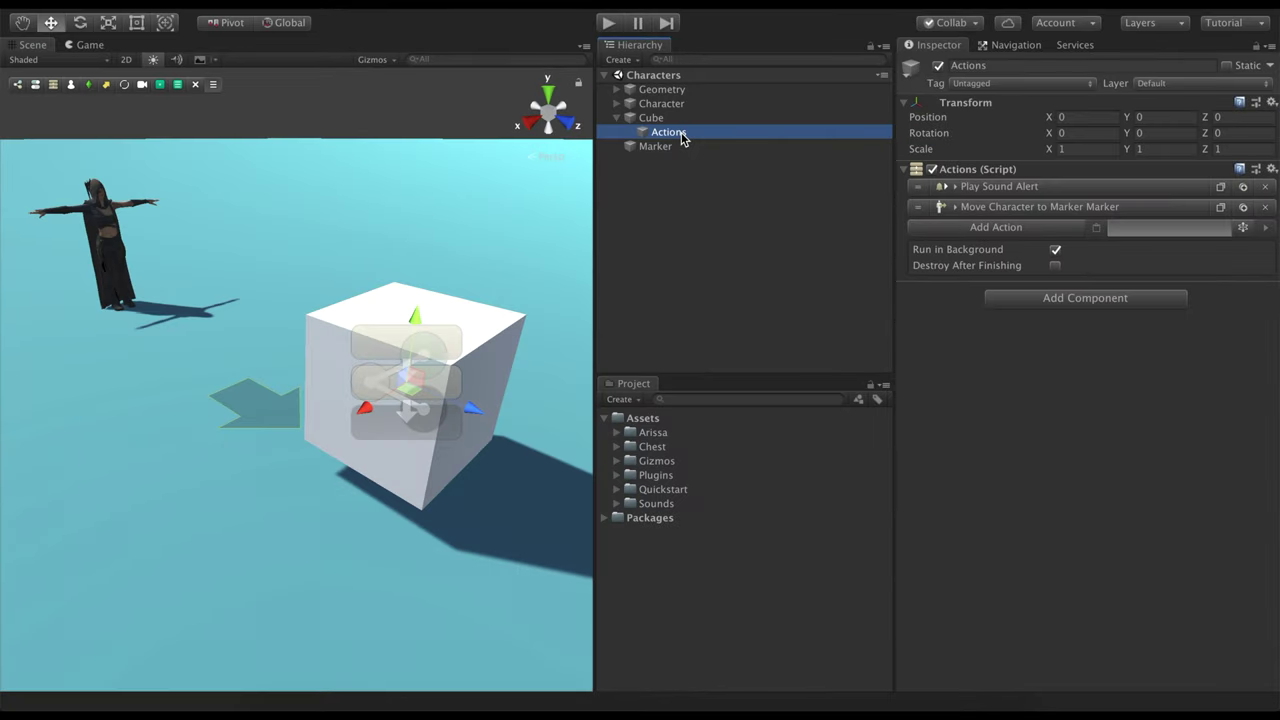
Add a Character Gesture action to the cube's Actions and assign the scene's Character to it
click(940, 230)
text(gest)
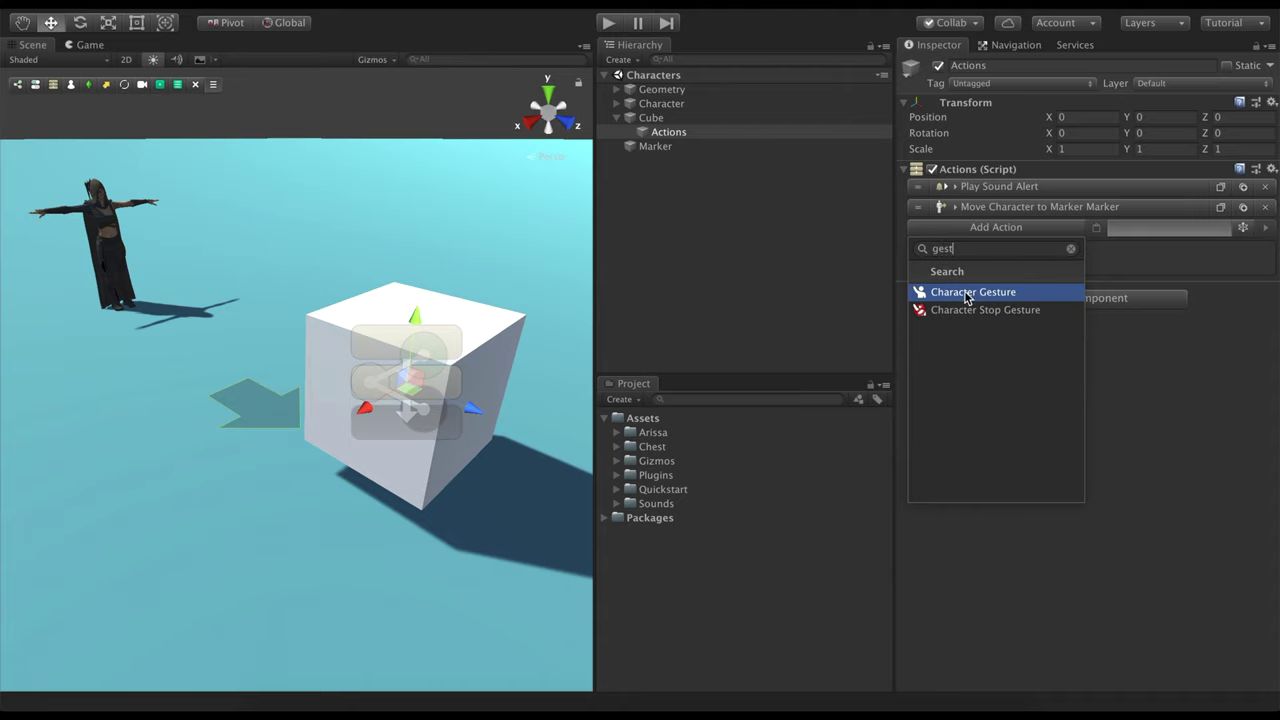
click(967, 292)
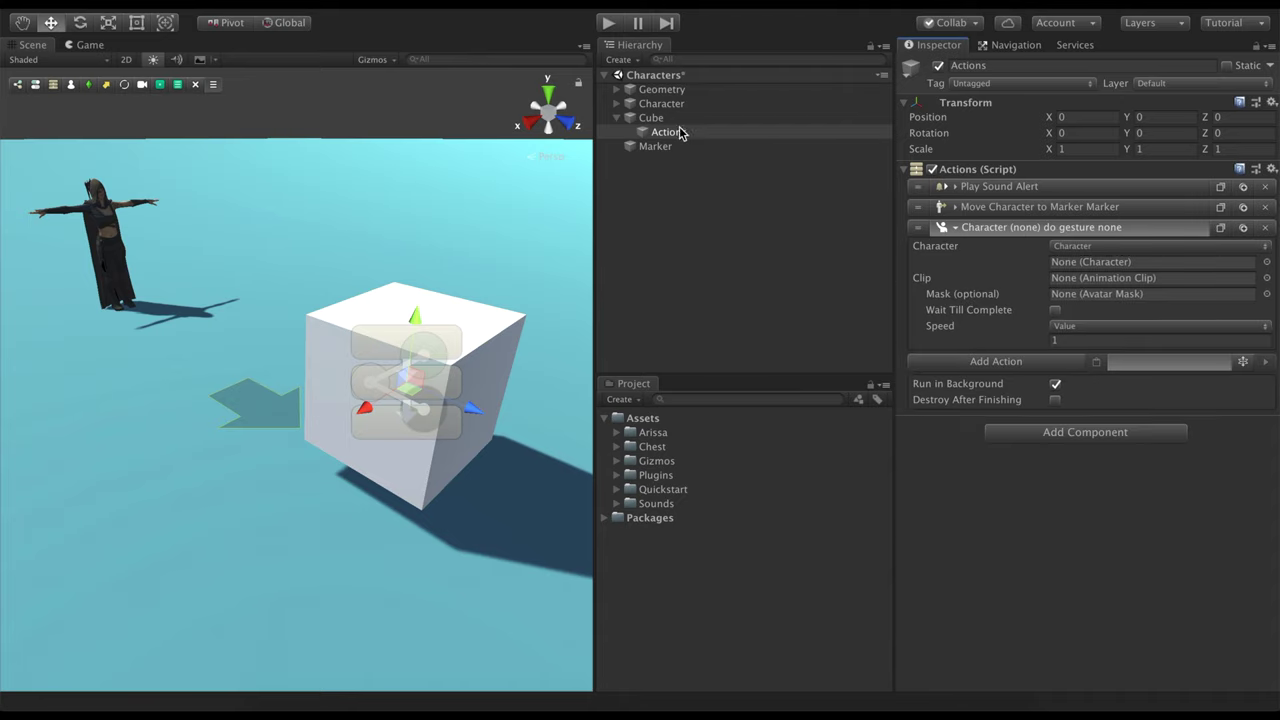
drag(668, 103, 1112, 268)
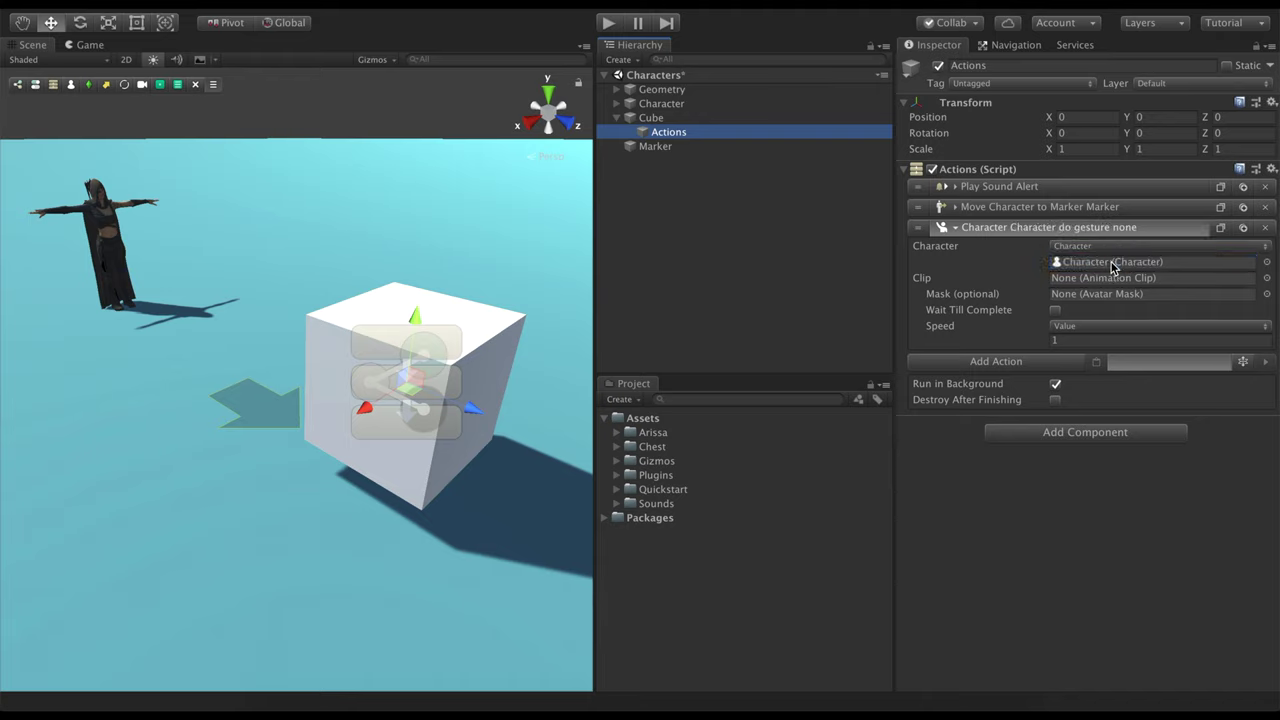
Set the Character Gesture action's animation clip to Character@yell and save the scene
click(1266, 280)
text(ye)
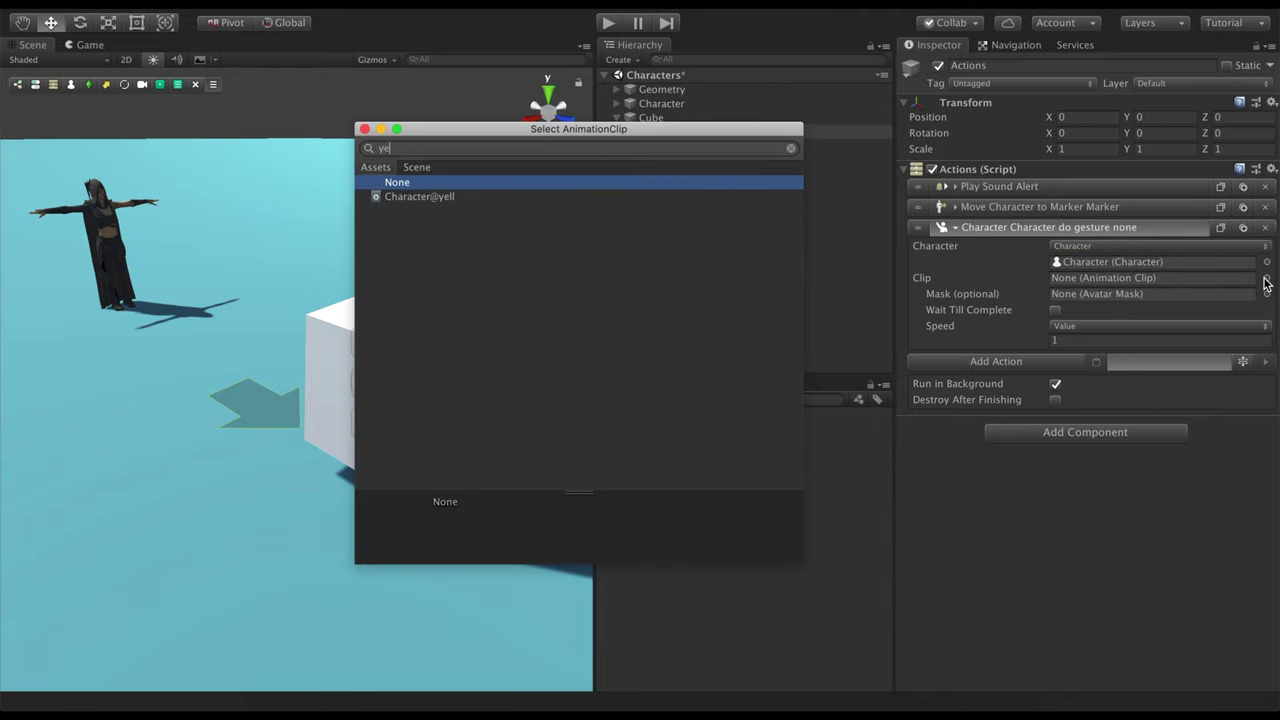
double_click(446, 197)
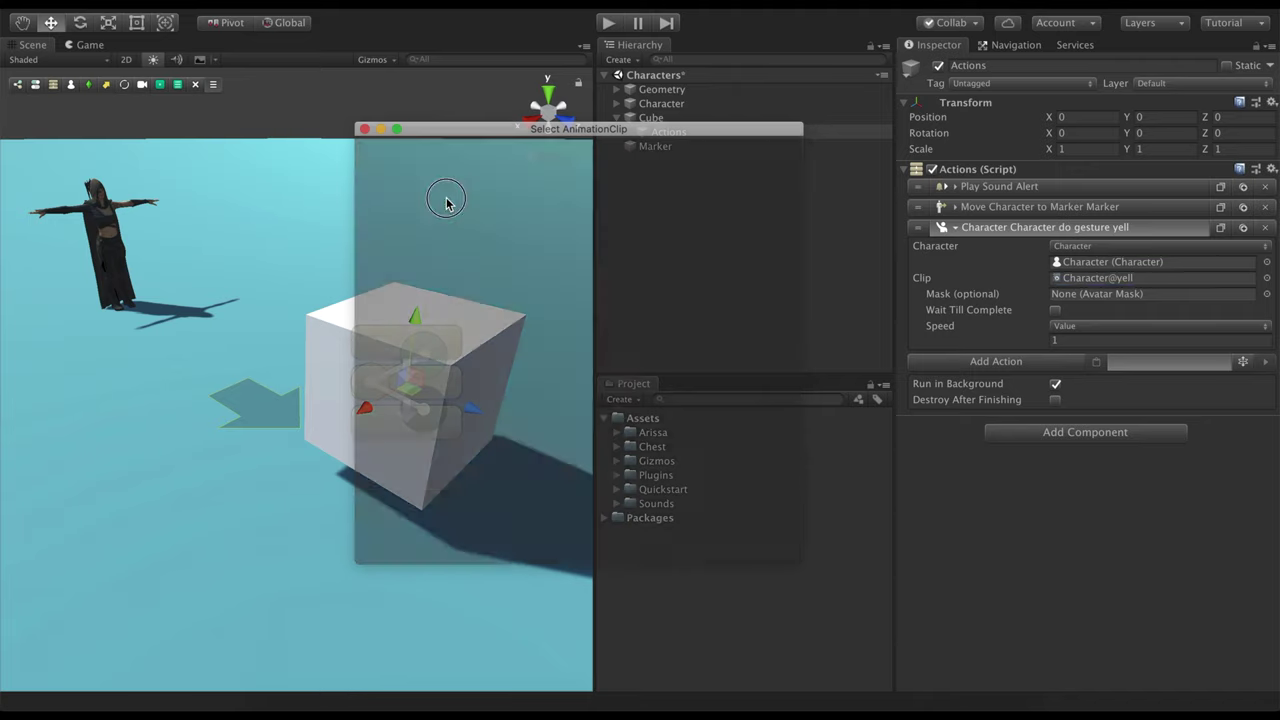
click(1114, 233)
key(super+s)
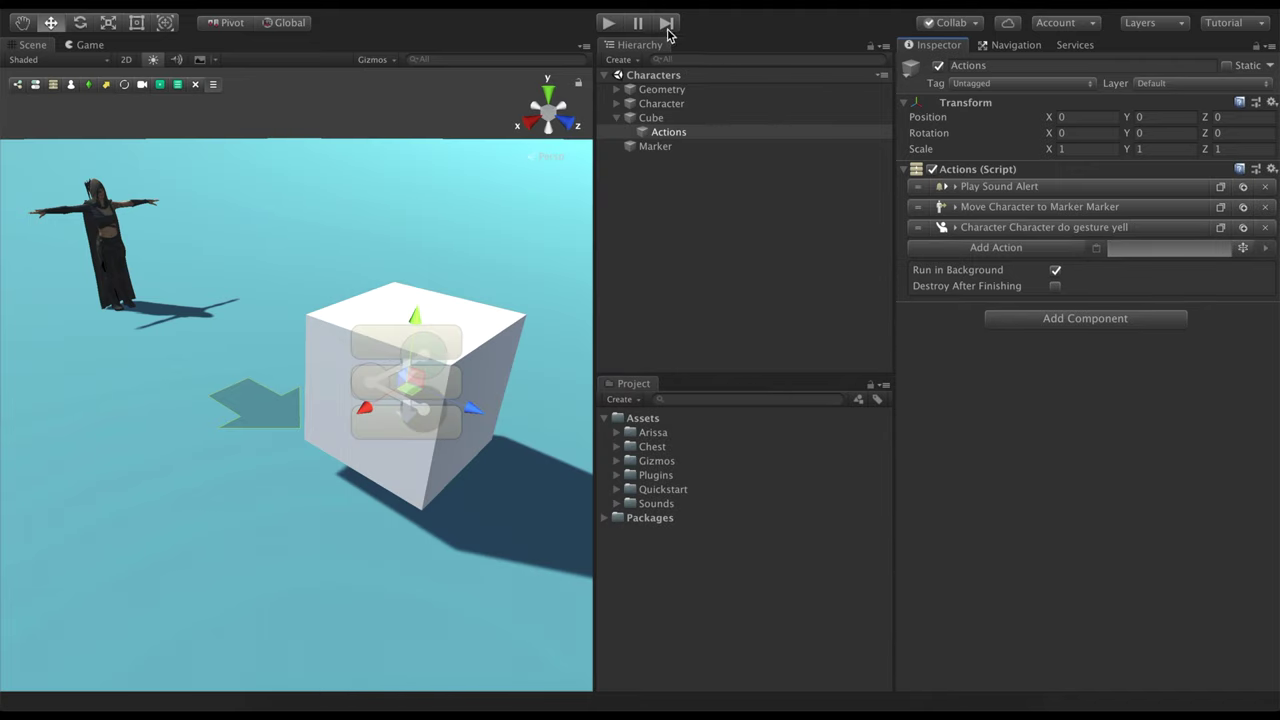
Run the scene and rotate the Floor beneath the character to test how its feet adapt to the slope
click(609, 23)
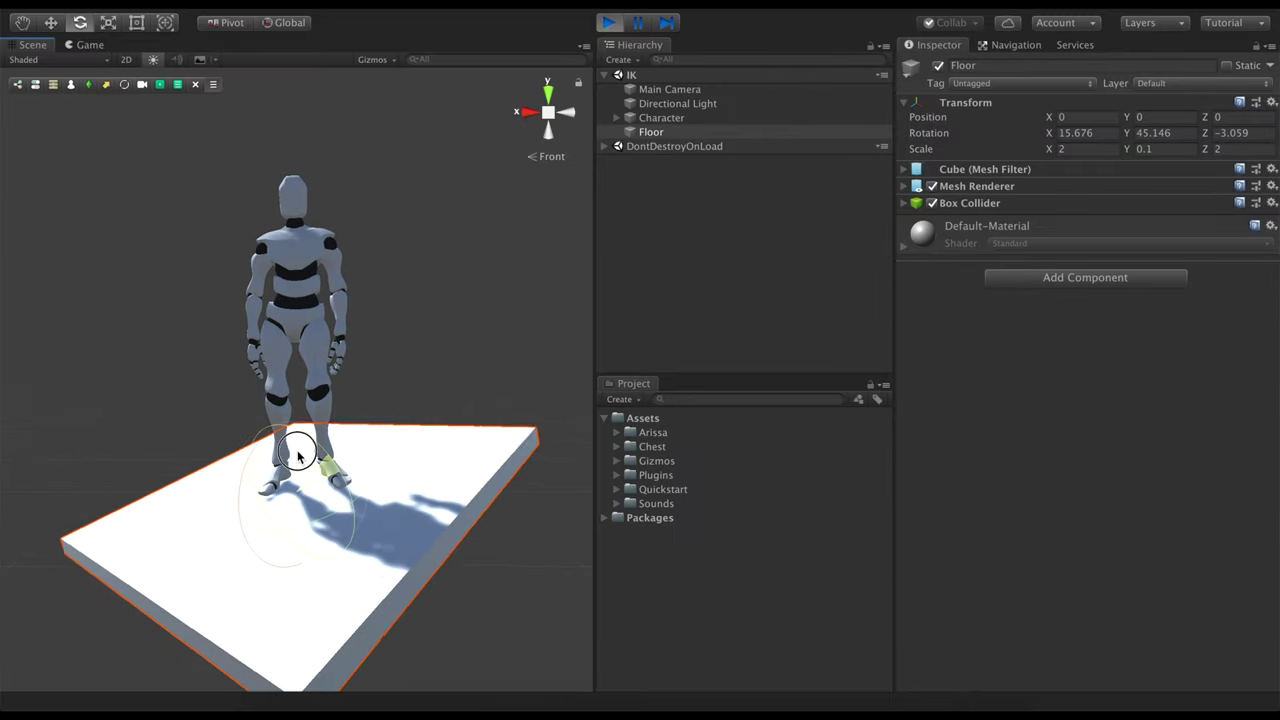
drag(297, 455, 271, 529)
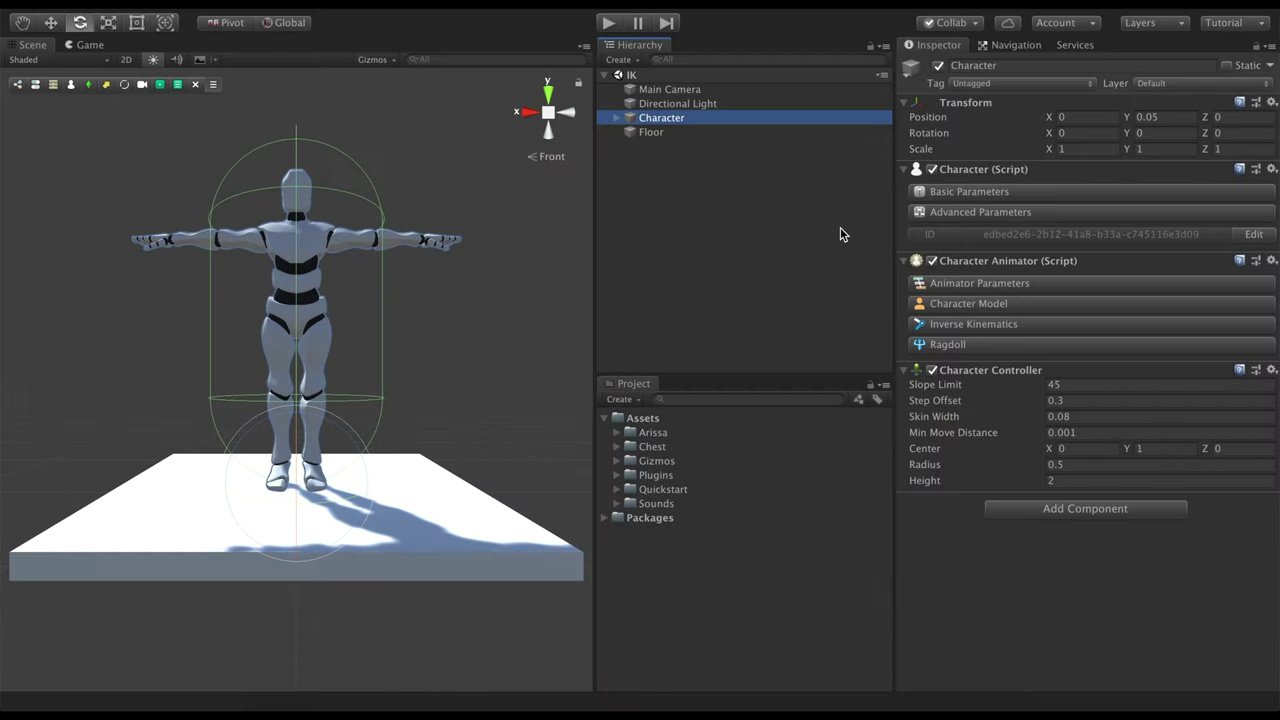
Examine the Inverse Kinematics options for feet, hands and head in the Character's animator settings
click(962, 330)
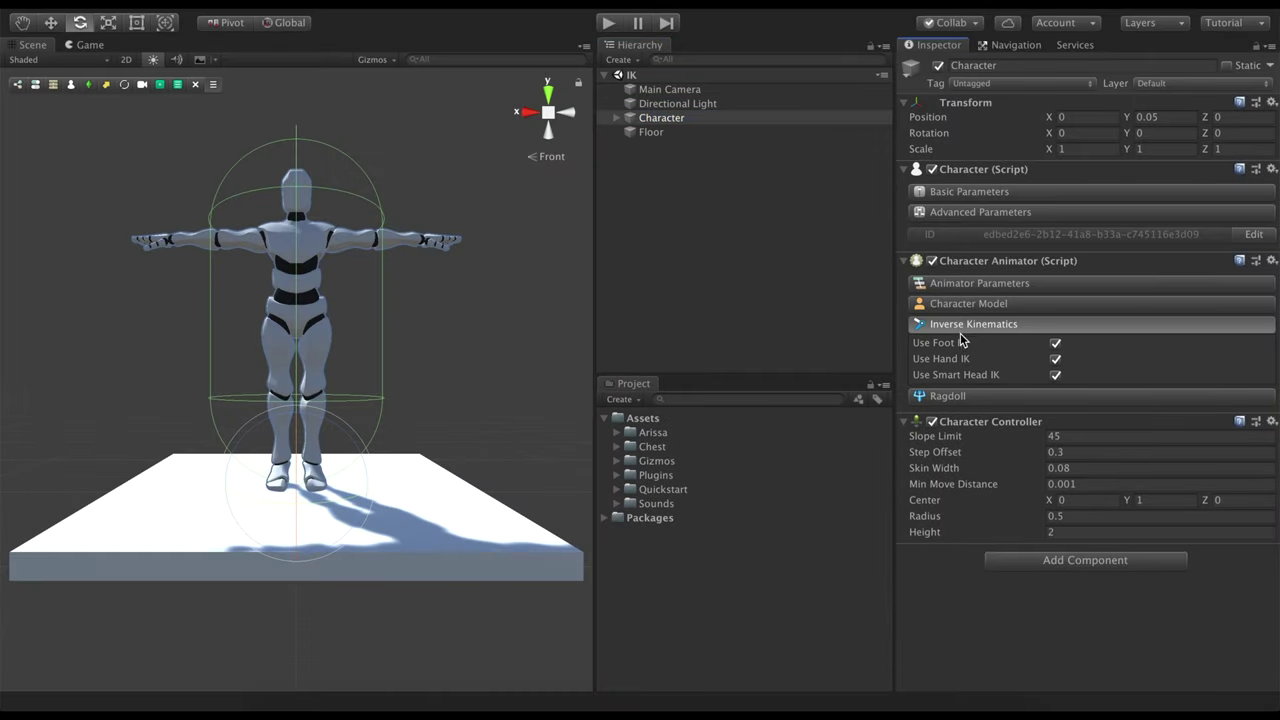
click(950, 359)
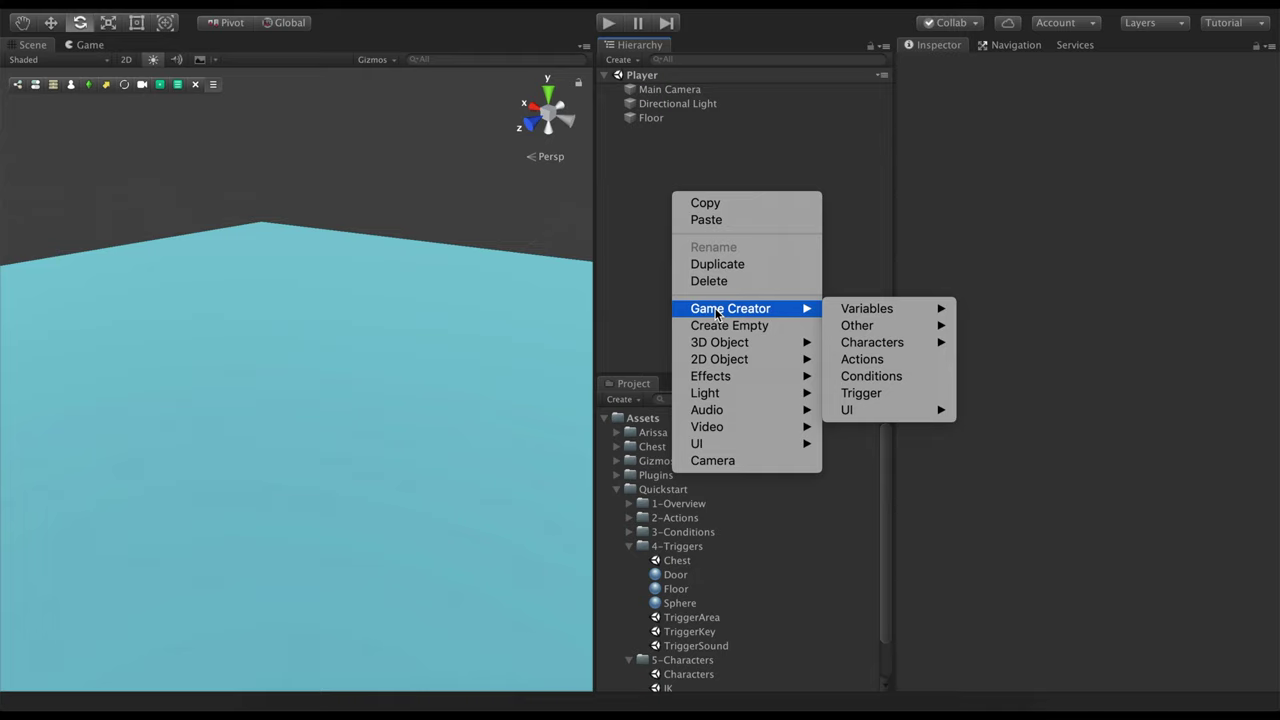
Add a Game Creator Player character to the Player scene and open the Input Type choices of its Player Input settings
mouse_move(870, 342)
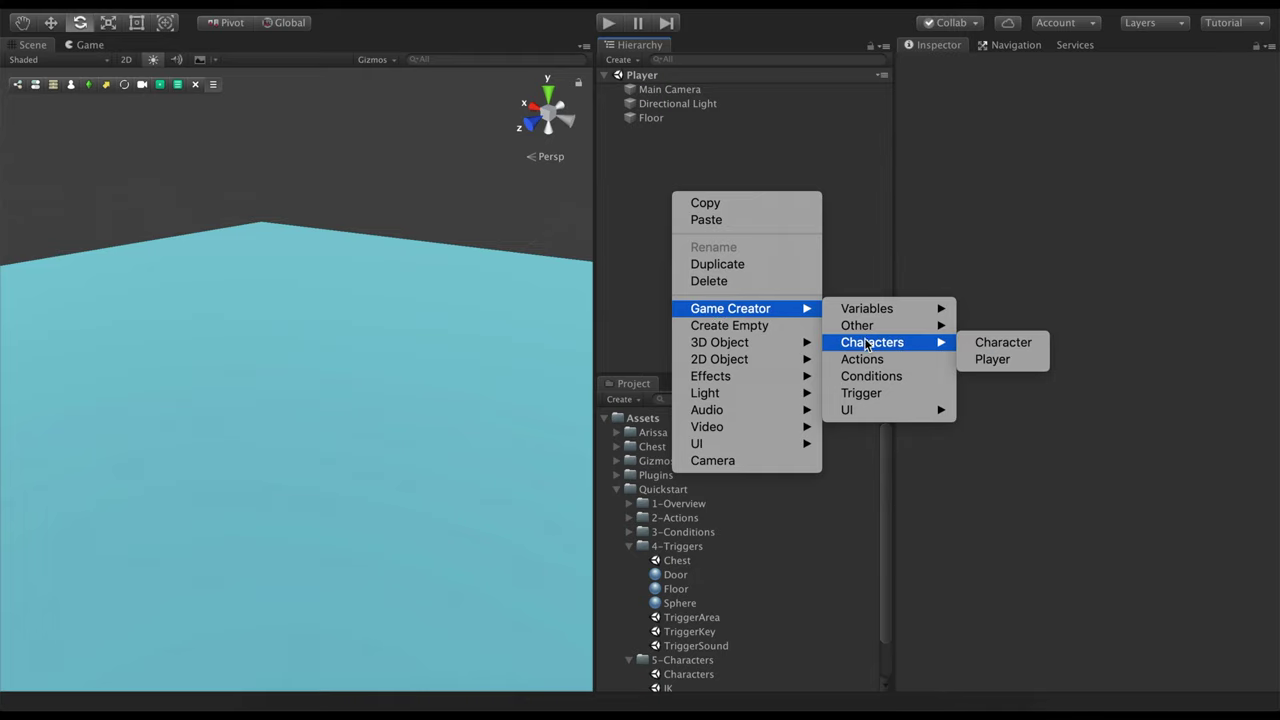
click(990, 360)
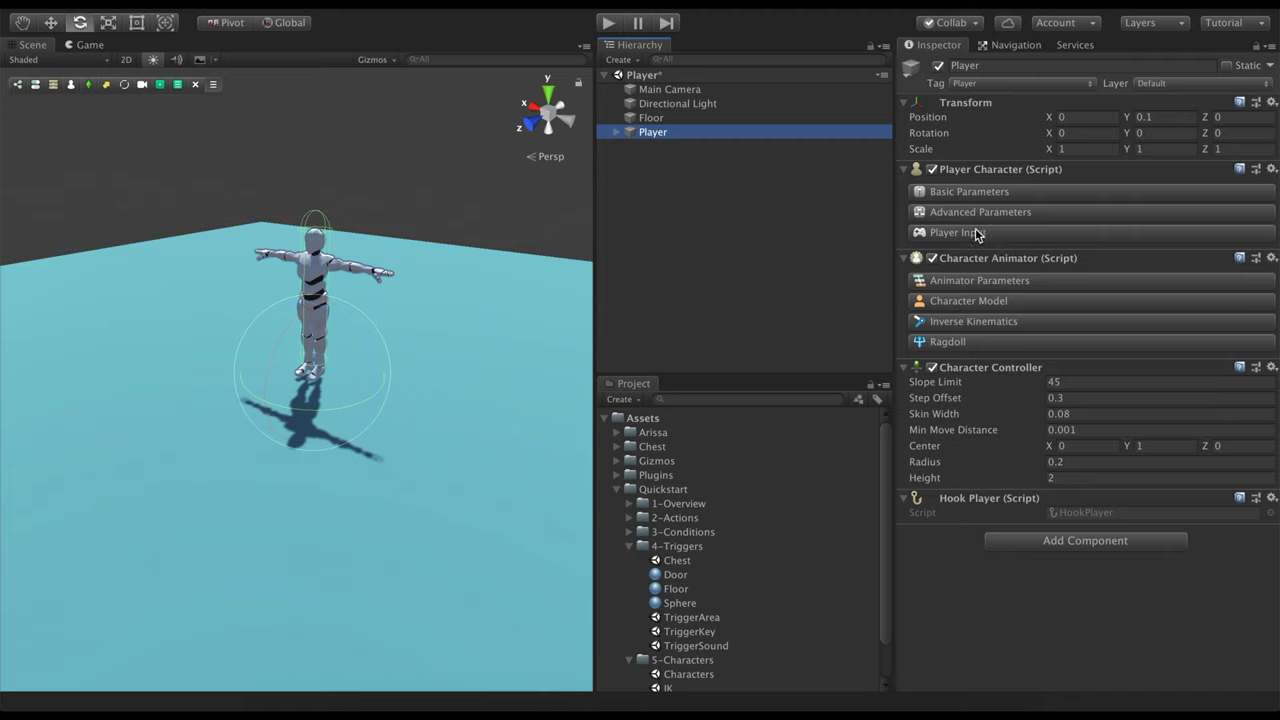
click(985, 235)
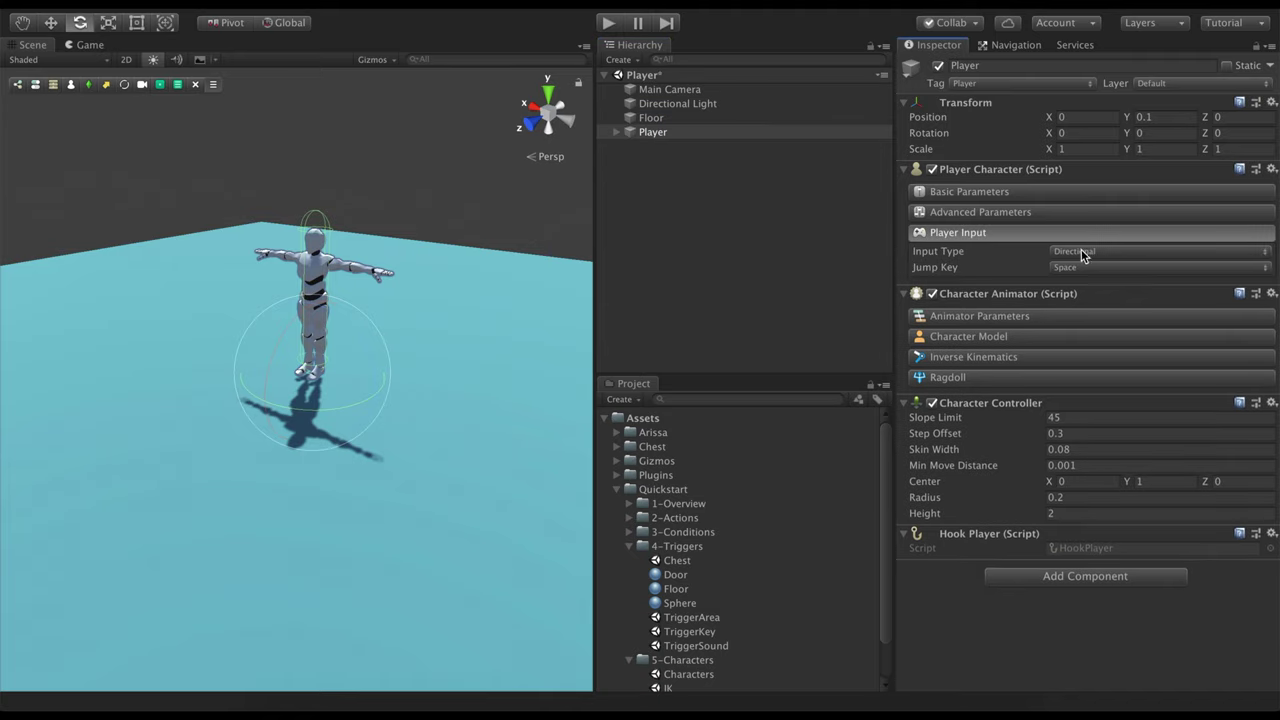
click(1089, 253)
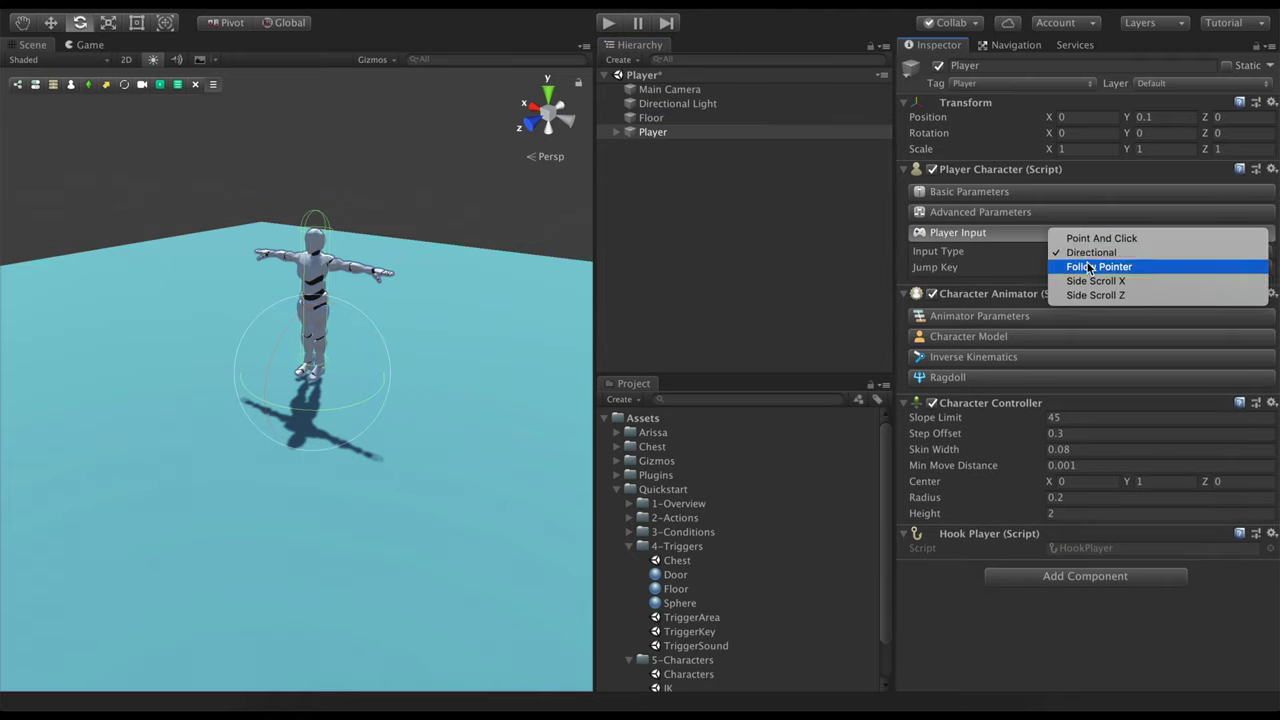